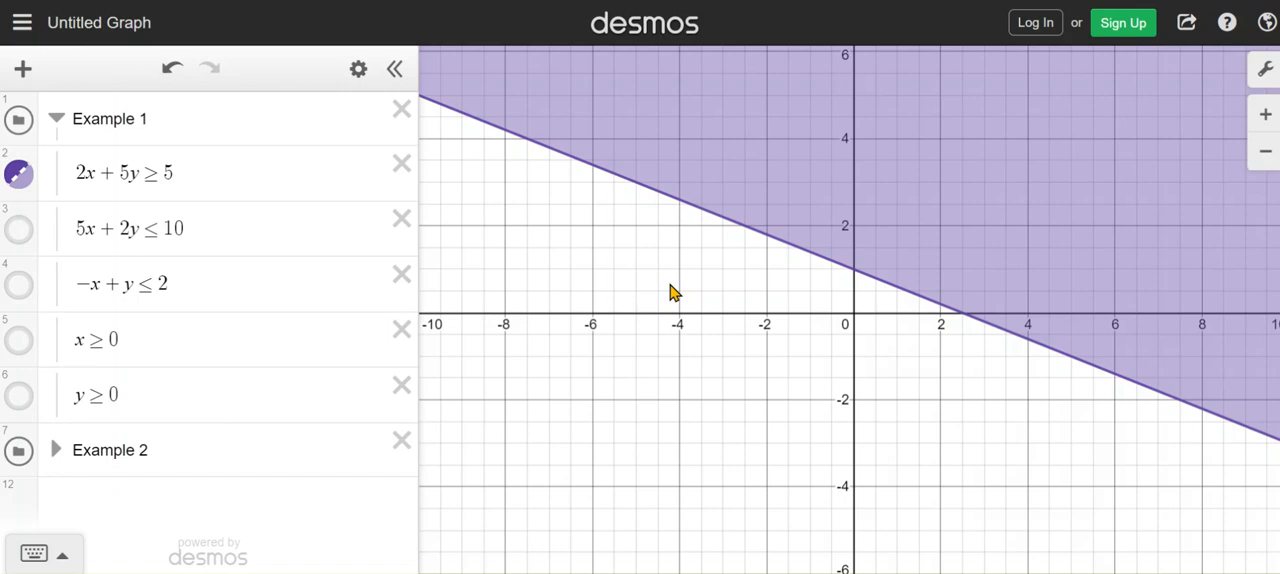
Show the shaded regions of the inequalities 5x + 2y ≤ 10 and −x + y ≤ 2 in Example 1
click(19, 231)
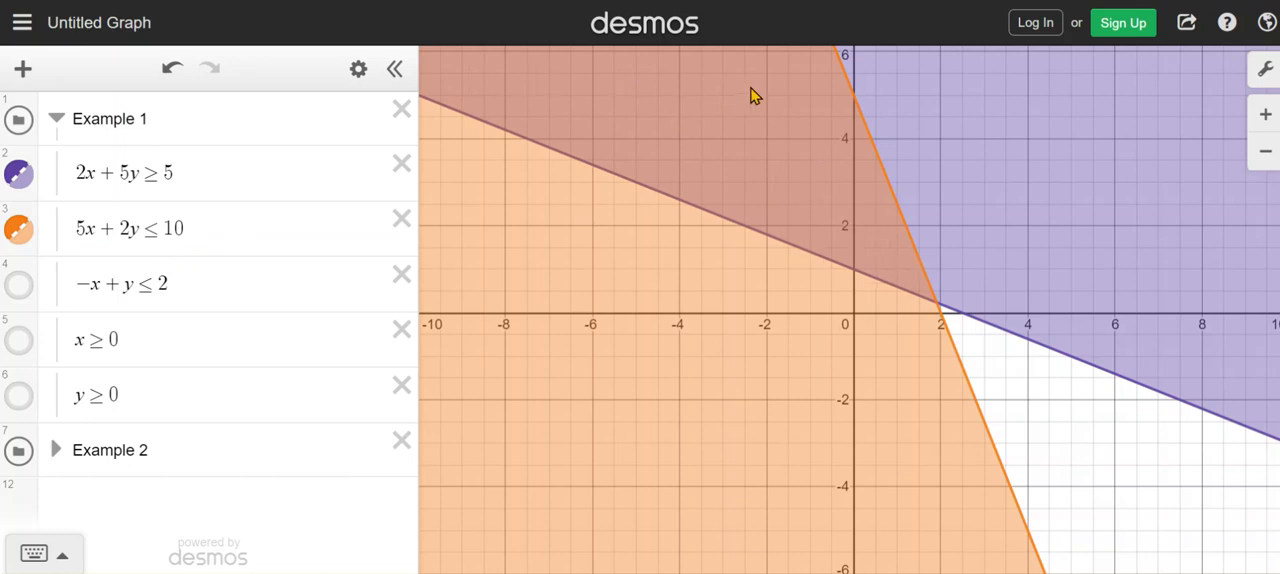
click(16, 287)
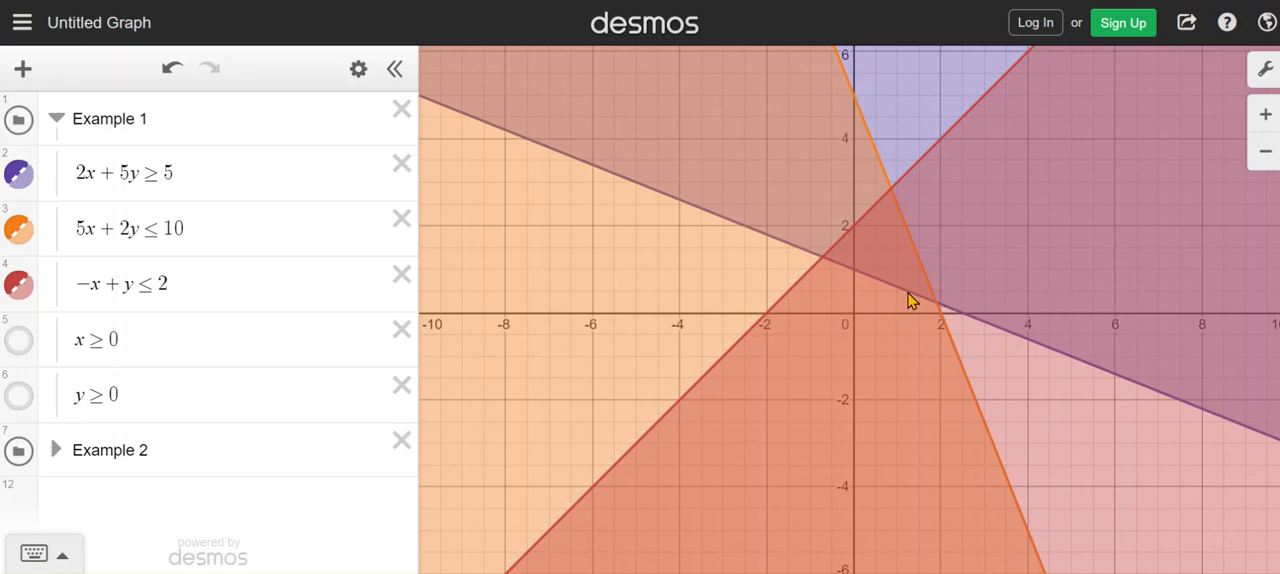
drag(1011, 209, 640, 412)
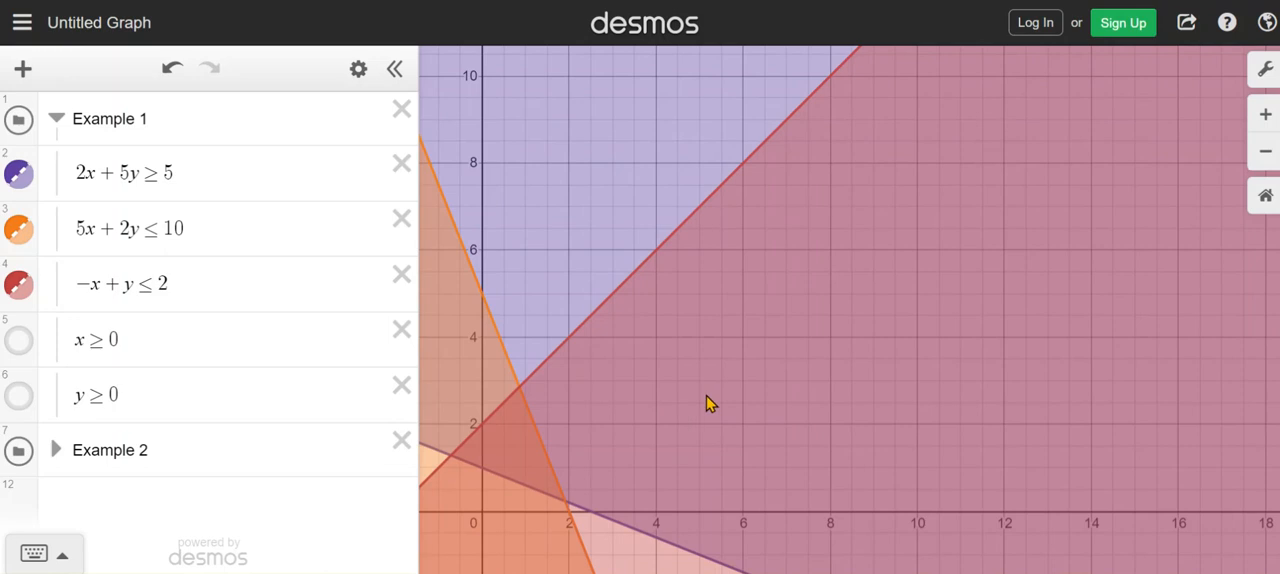
drag(690, 411, 796, 324)
scroll(796, 324, up, 3)
drag(737, 365, 837, 323)
scroll(837, 323, up, 3)
scroll(838, 321, up, 3)
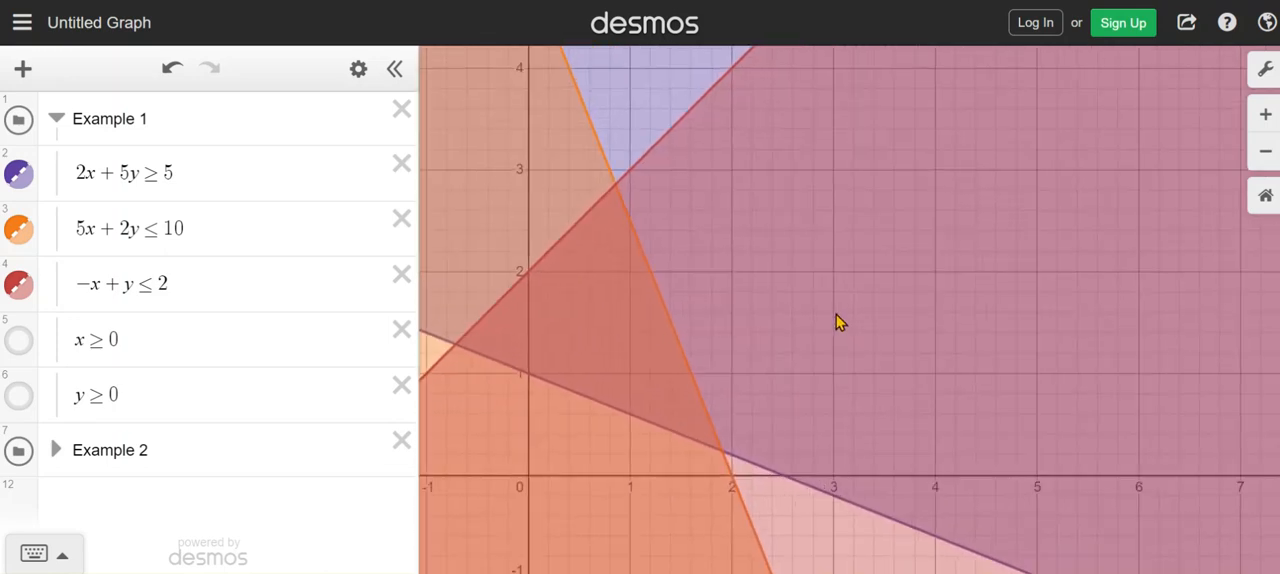
drag(751, 328, 755, 343)
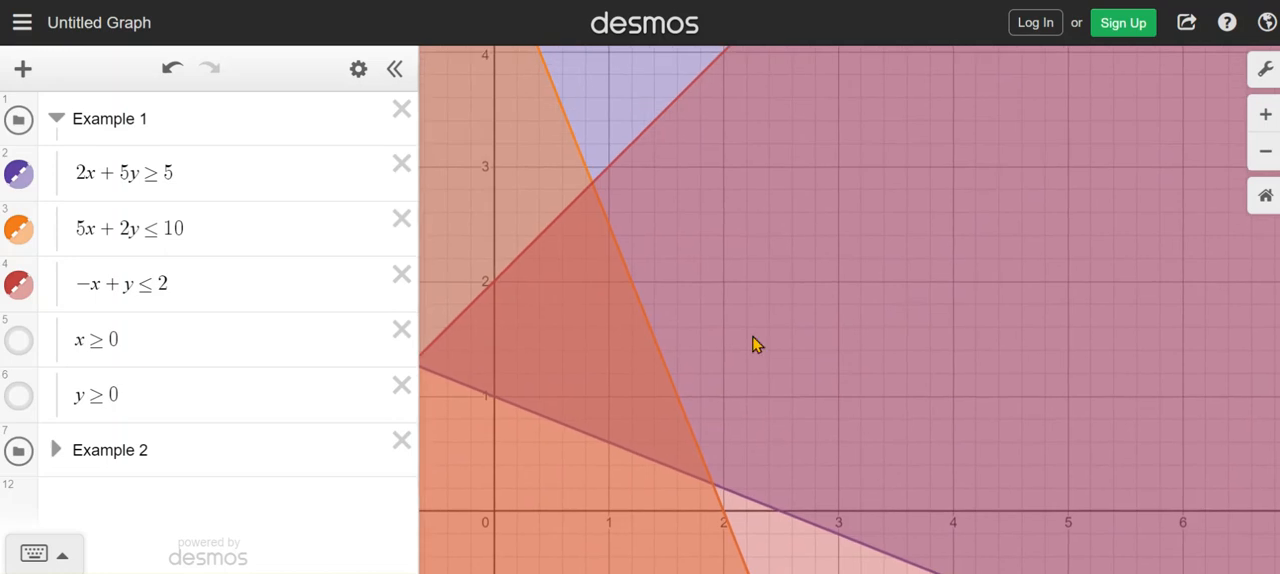
Show the regions of x ≥ 0 and y ≥ 0 on the graph, and hide both again
click(17, 341)
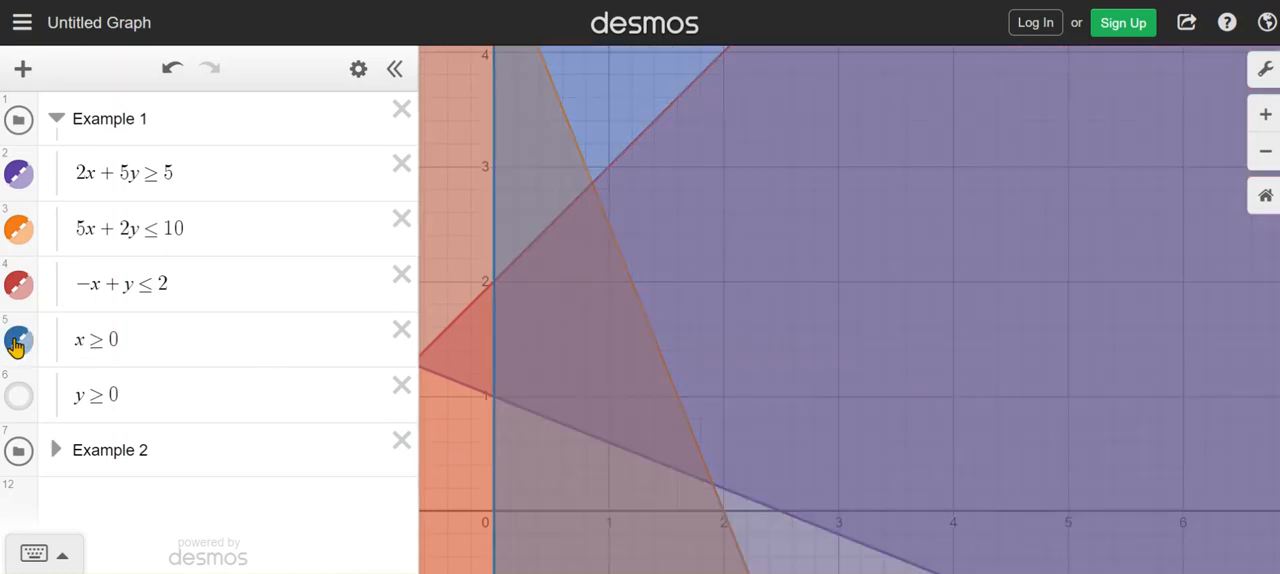
click(25, 404)
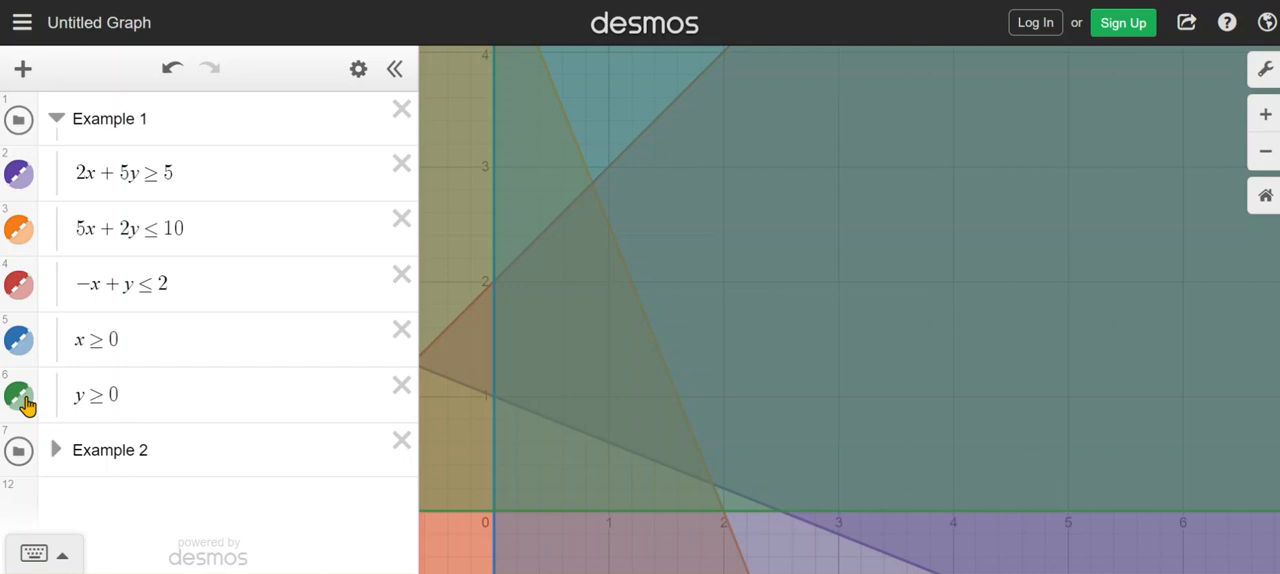
click(20, 345)
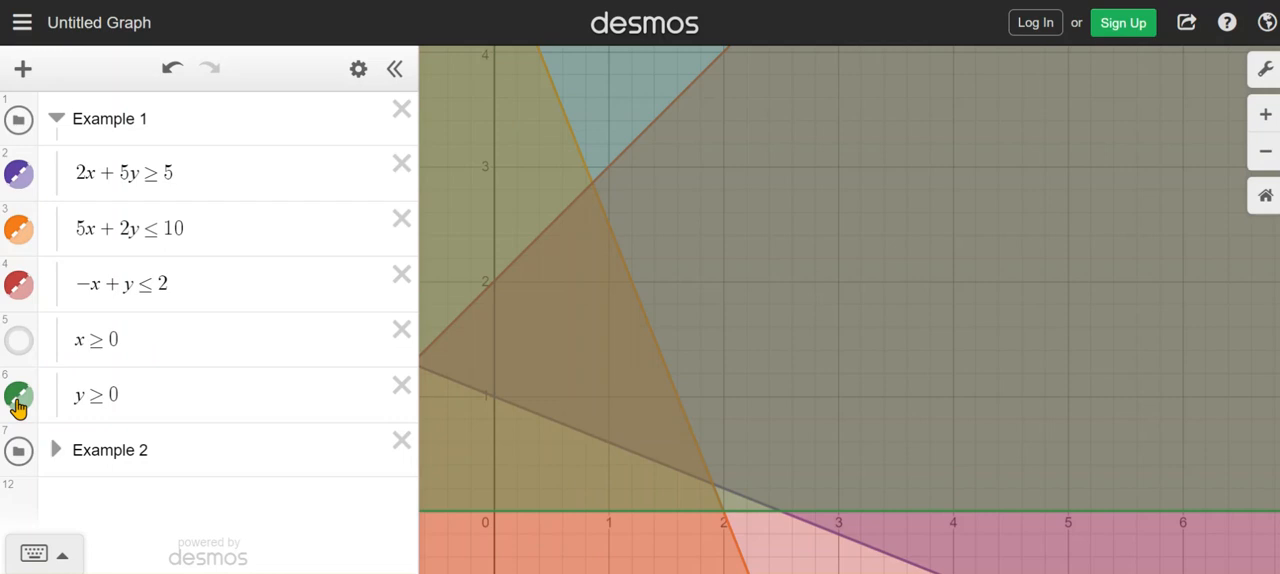
click(18, 400)
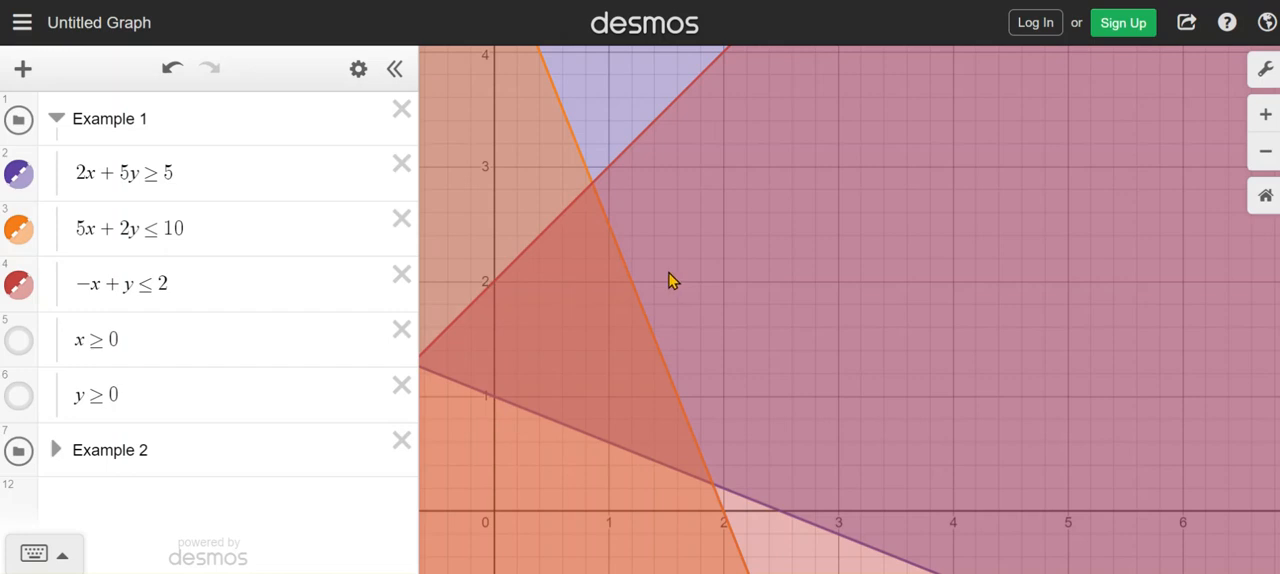
Insert a table below the y ≥ 0 inequality in the Example 1 folder
click(235, 399)
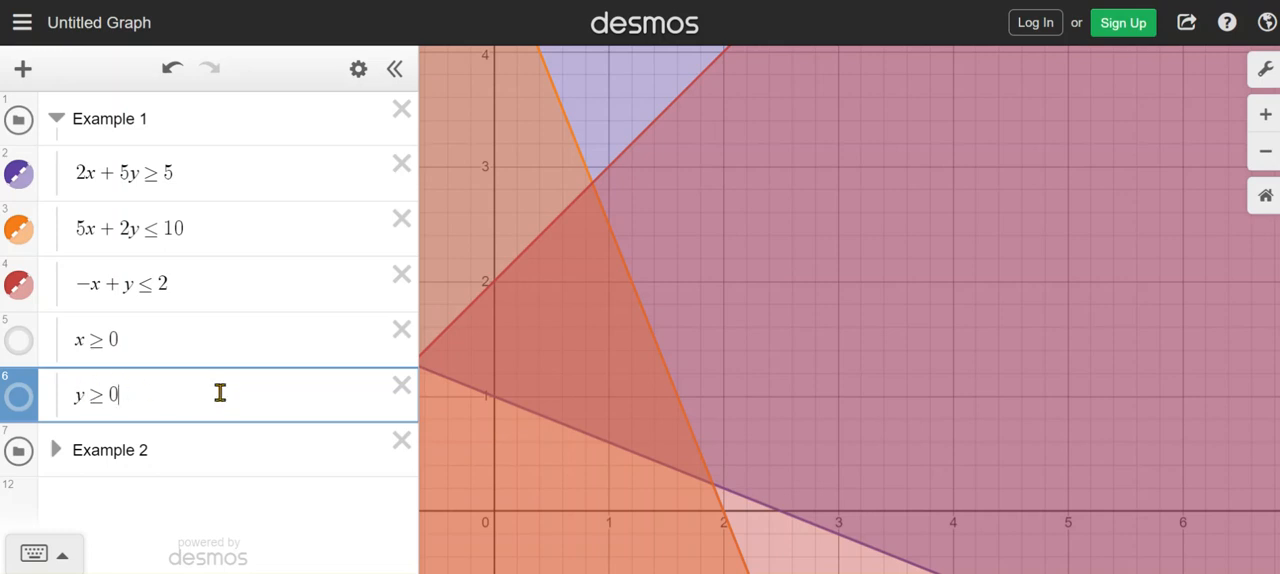
key(Return)
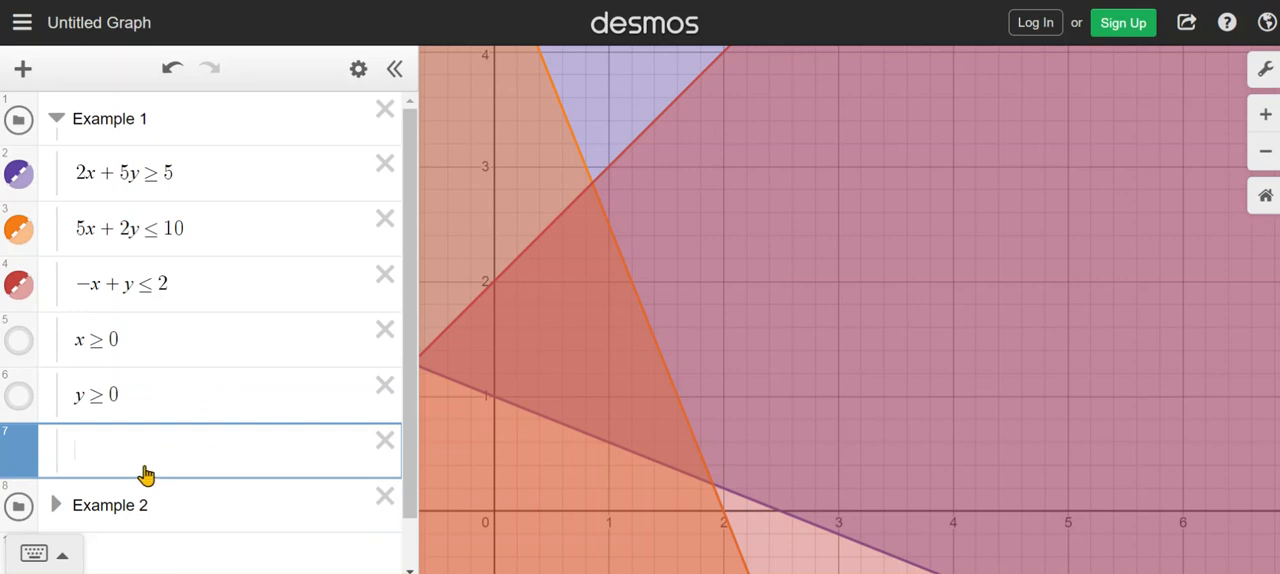
click(24, 72)
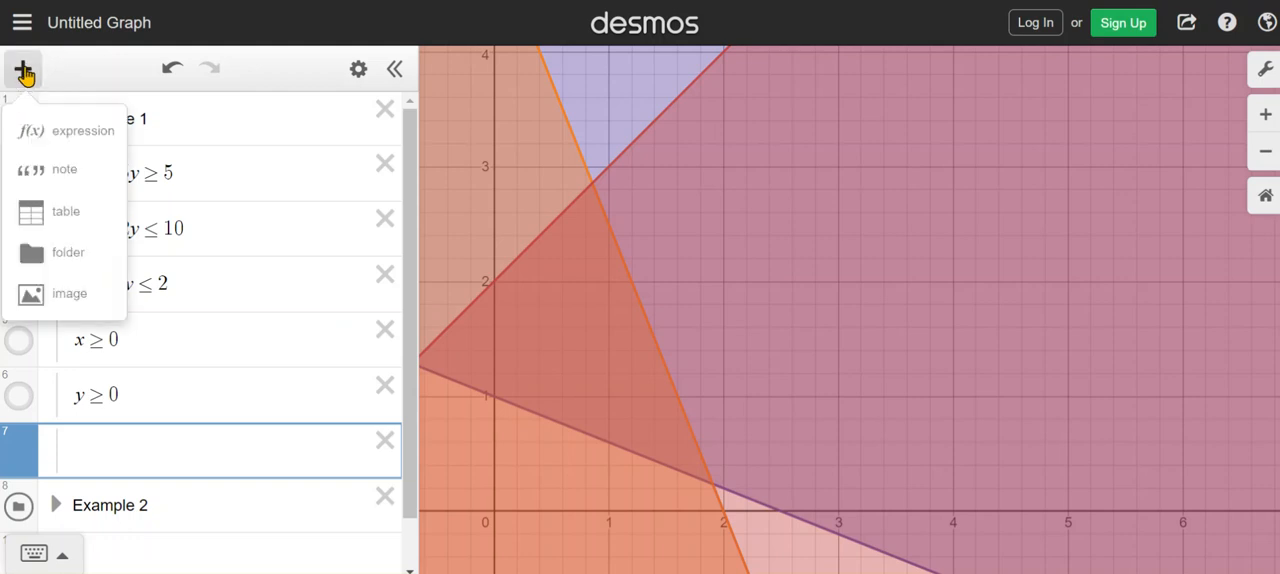
click(64, 213)
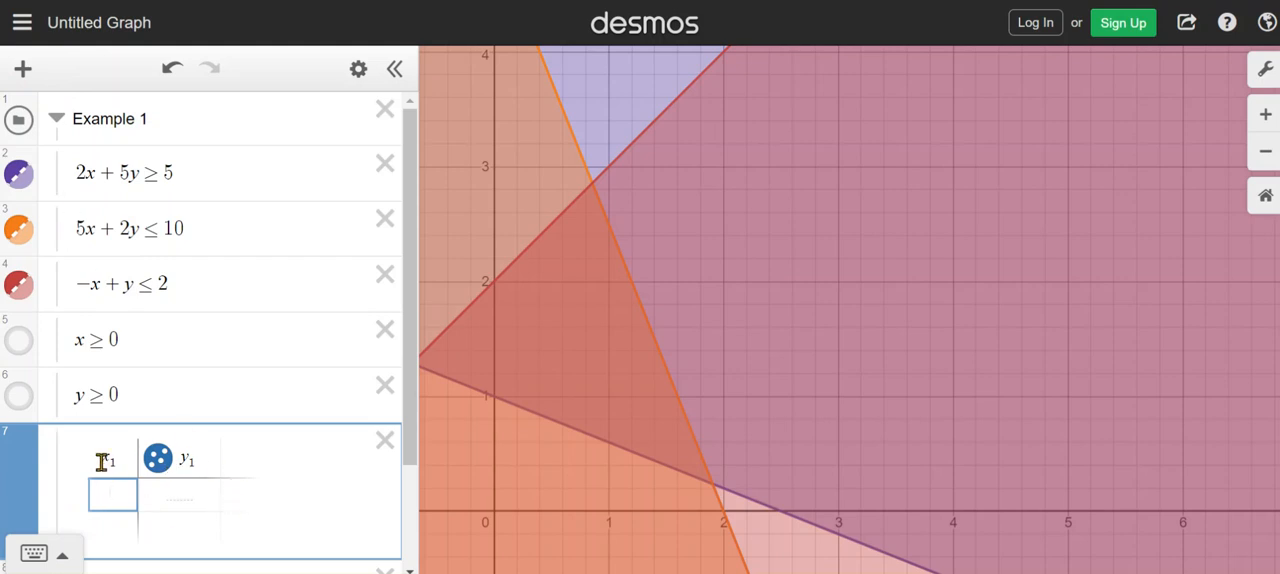
Head the table's columns x, y and the objective function 2x + 3y
drag(101, 460, 125, 459)
text(x)
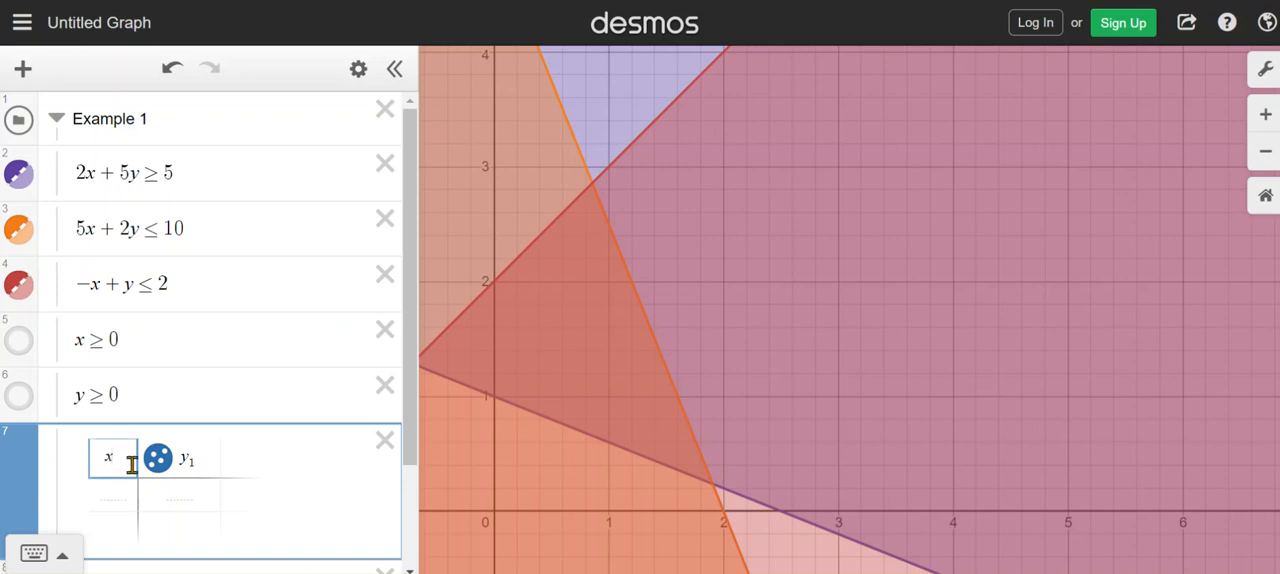
drag(180, 460, 189, 461)
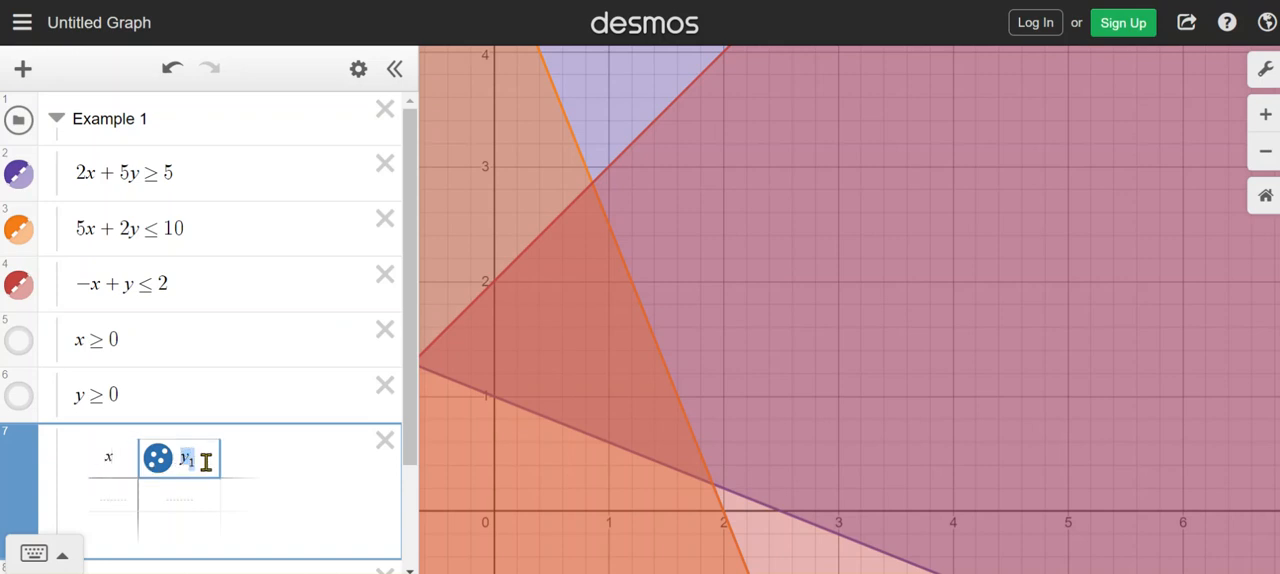
text(y)
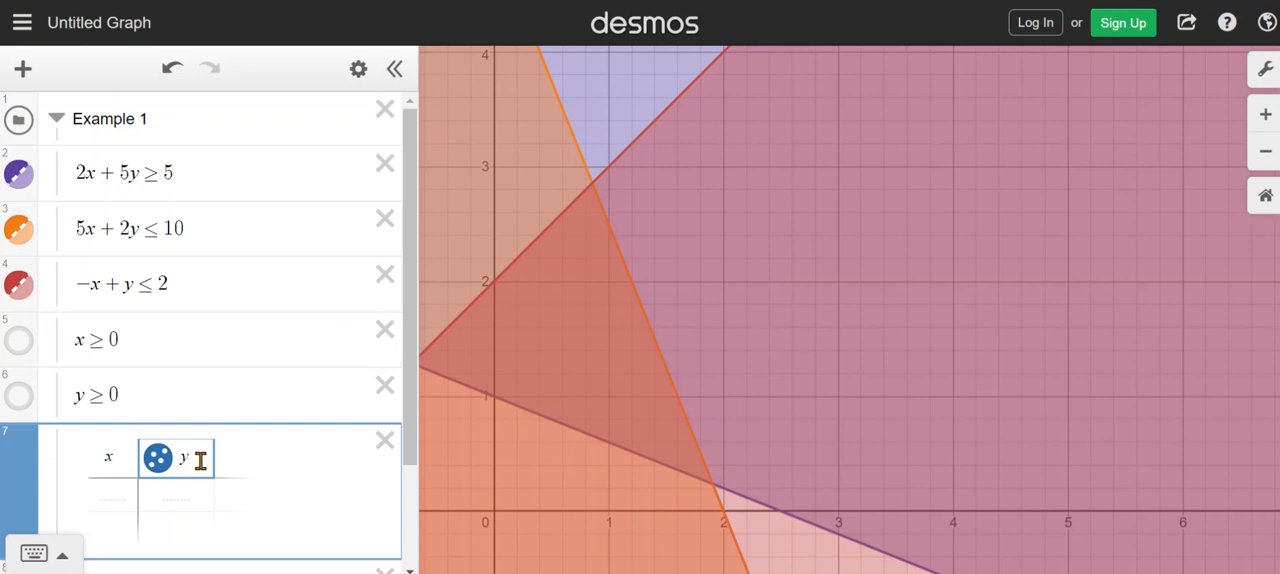
click(234, 456)
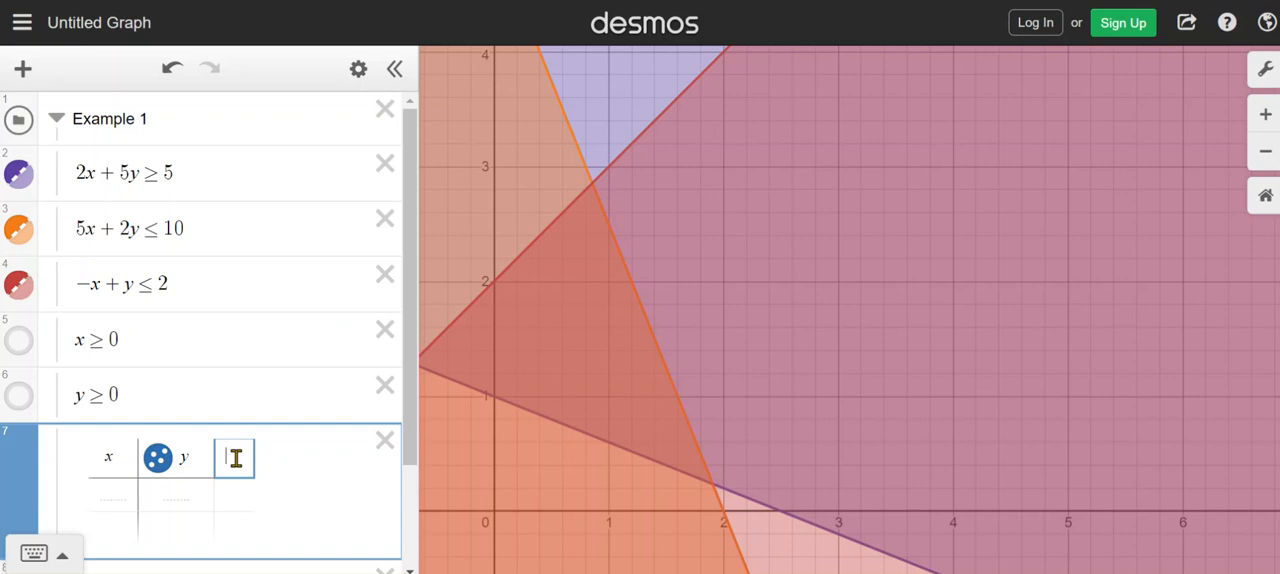
text(2x )
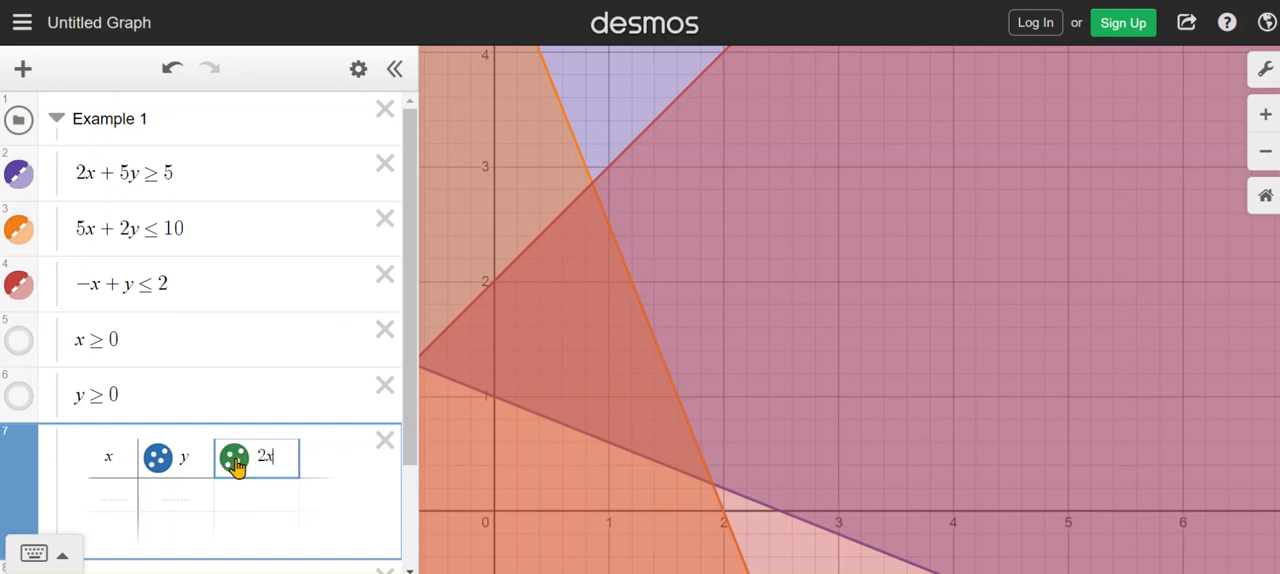
text(+ 3y)
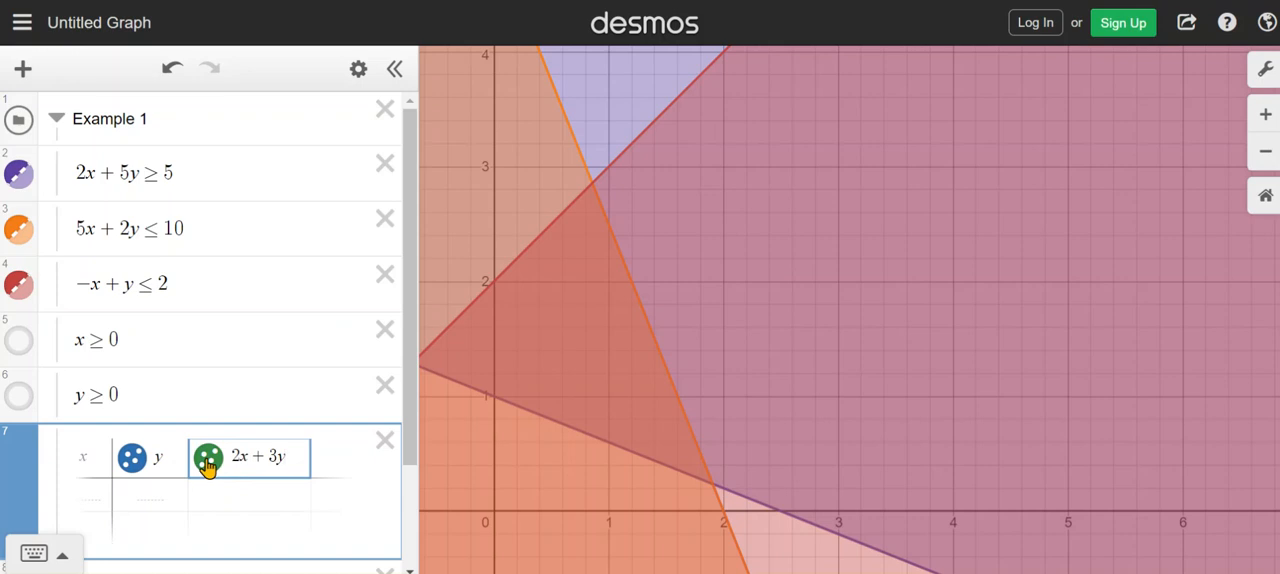
Hide the plotted points of the 2x + 3y column and widen the expression list slightly
click(207, 463)
click(207, 459)
click(208, 460)
click(208, 461)
click(208, 461)
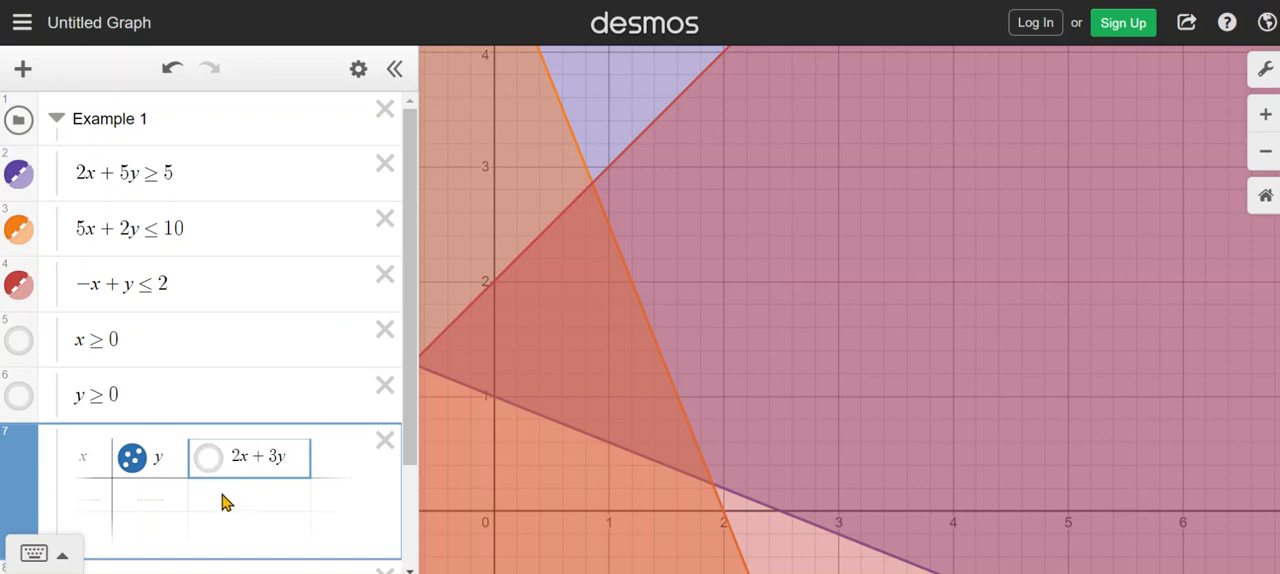
drag(418, 498, 455, 506)
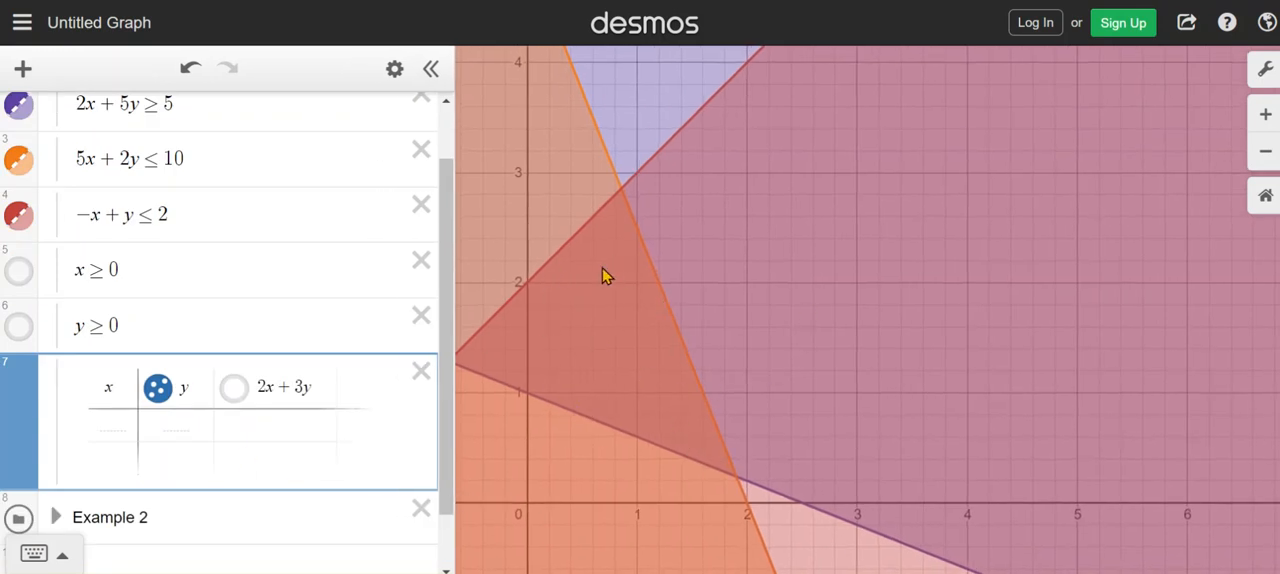
Inspect where the 2x + 5y ≥ 5 boundary crosses the y-axis and enter x = 0, y = 1 in the table's first row
click(525, 394)
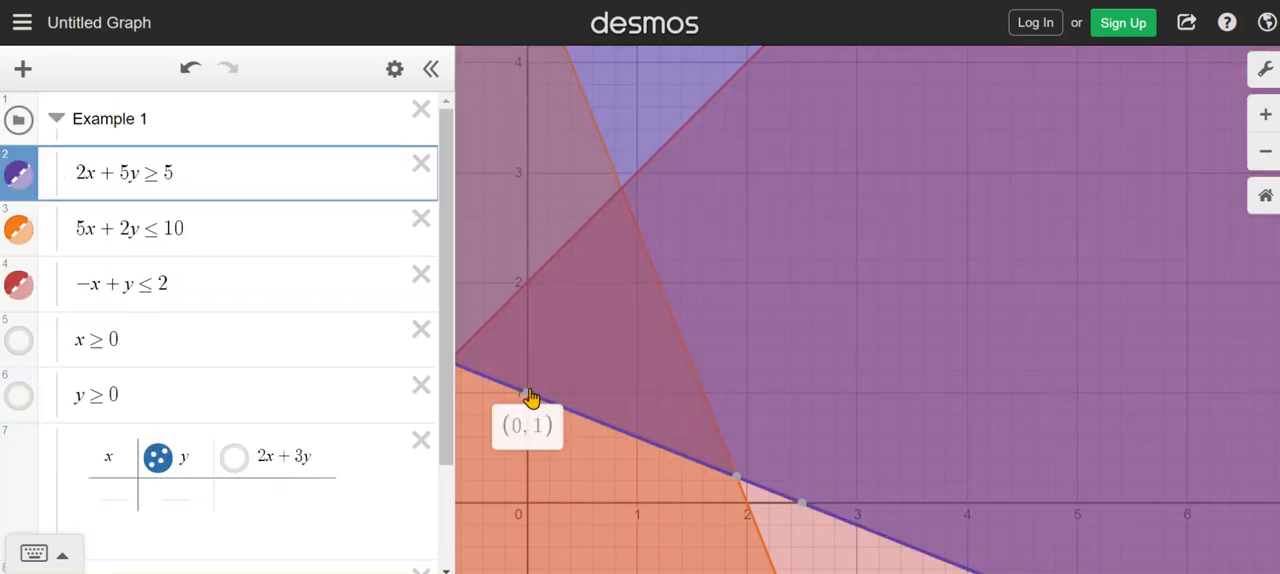
click(110, 494)
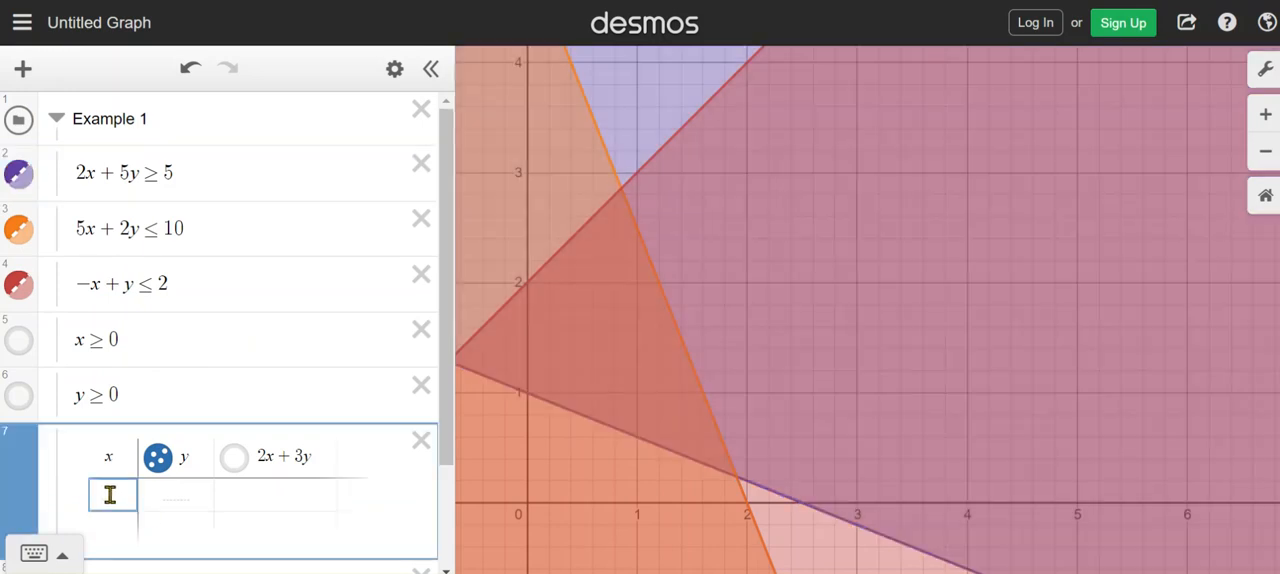
text(0)
click(171, 487)
text(1)
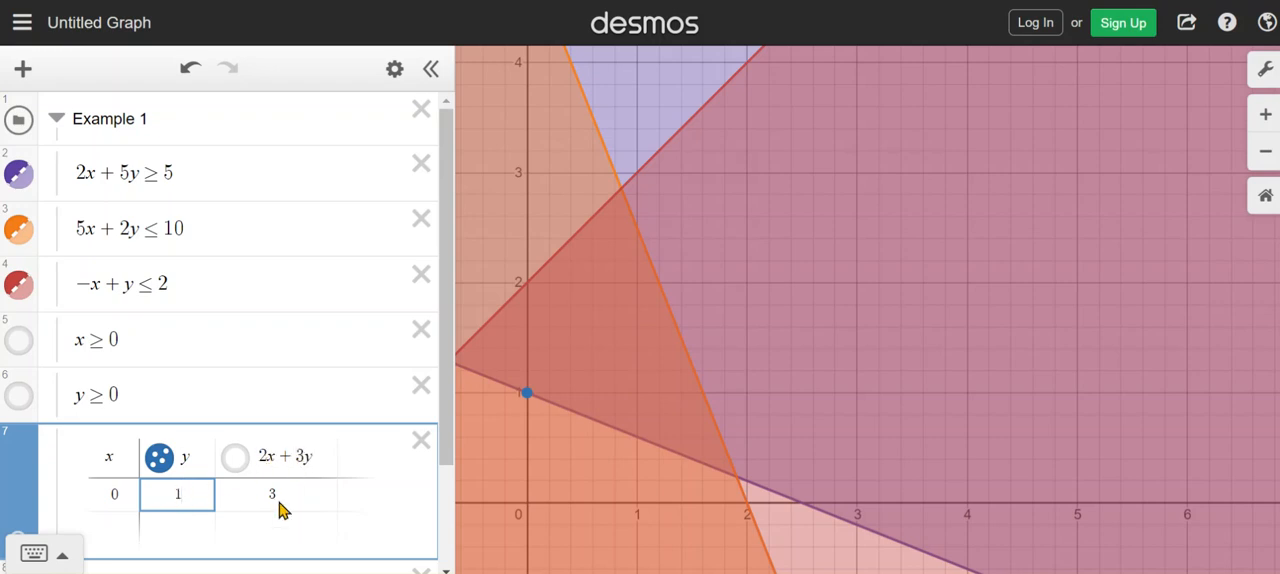
Inspect where the −x + y ≤ 2 boundary crosses the y-axis and enter x = 0, y = 2 in the second row
click(524, 280)
mouse_move(527, 281)
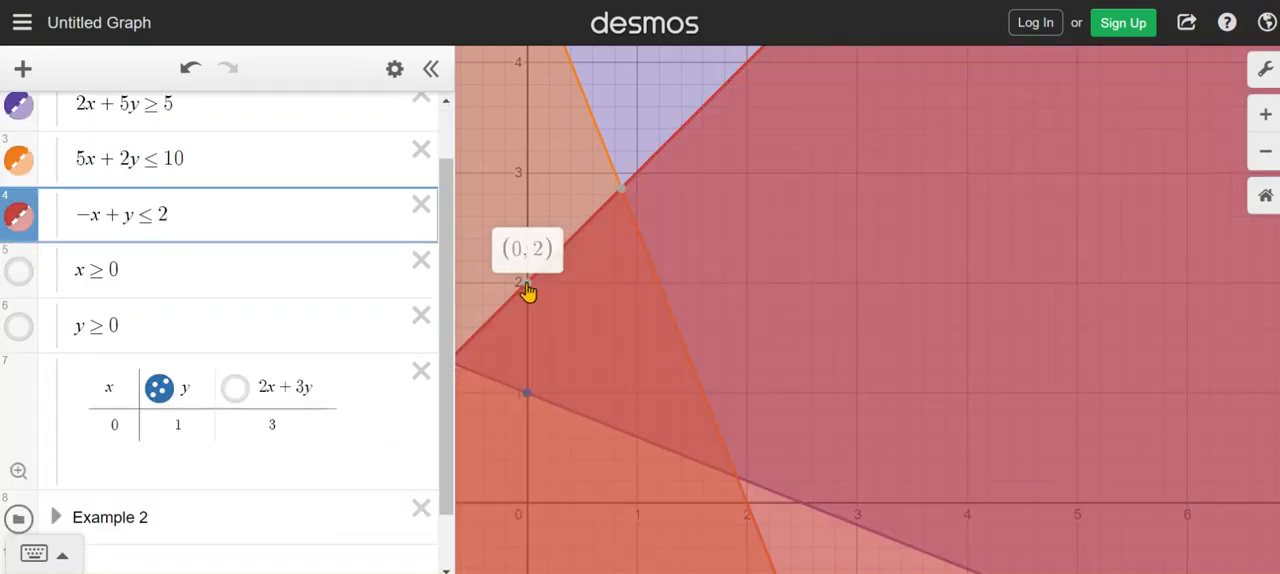
click(117, 434)
click(128, 456)
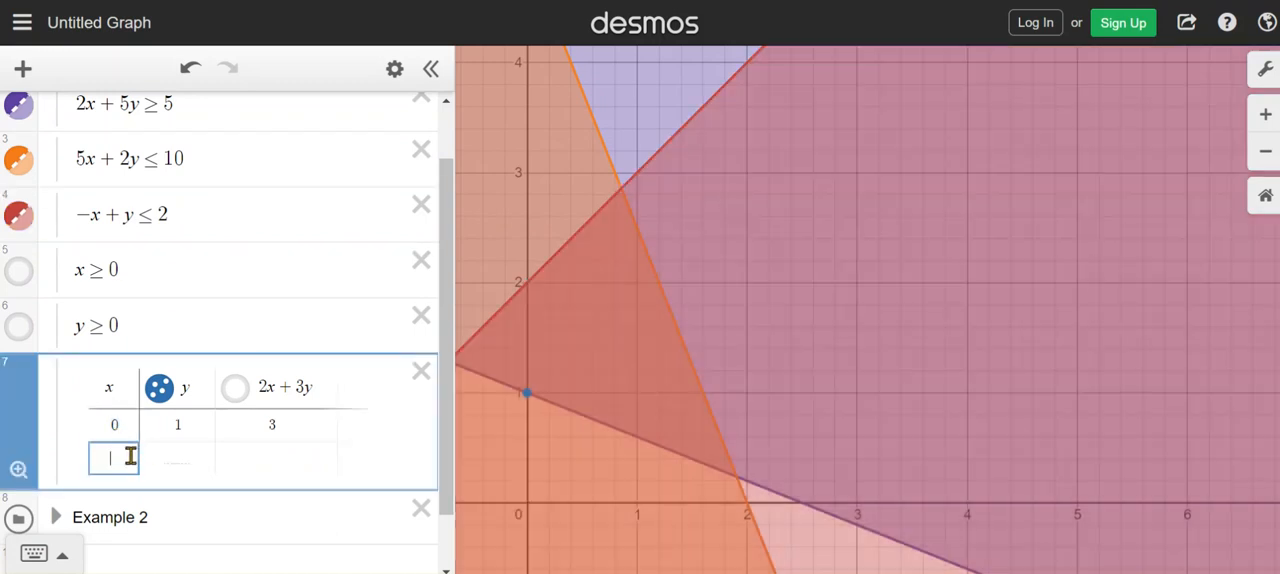
text(0)
click(176, 457)
text(2)
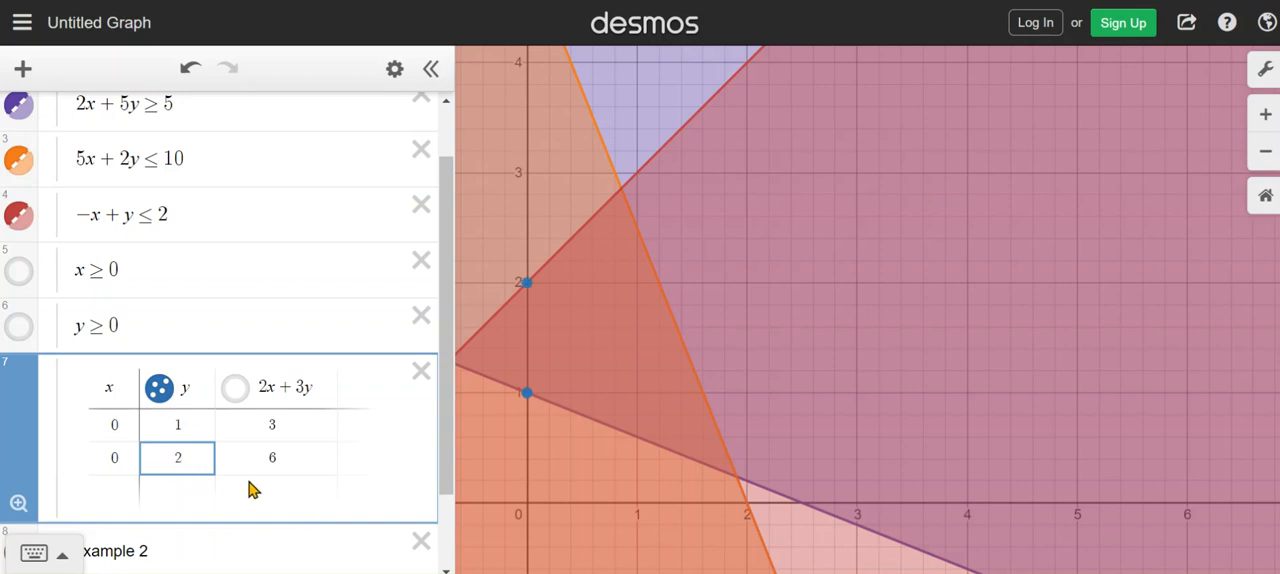
click(303, 473)
click(285, 489)
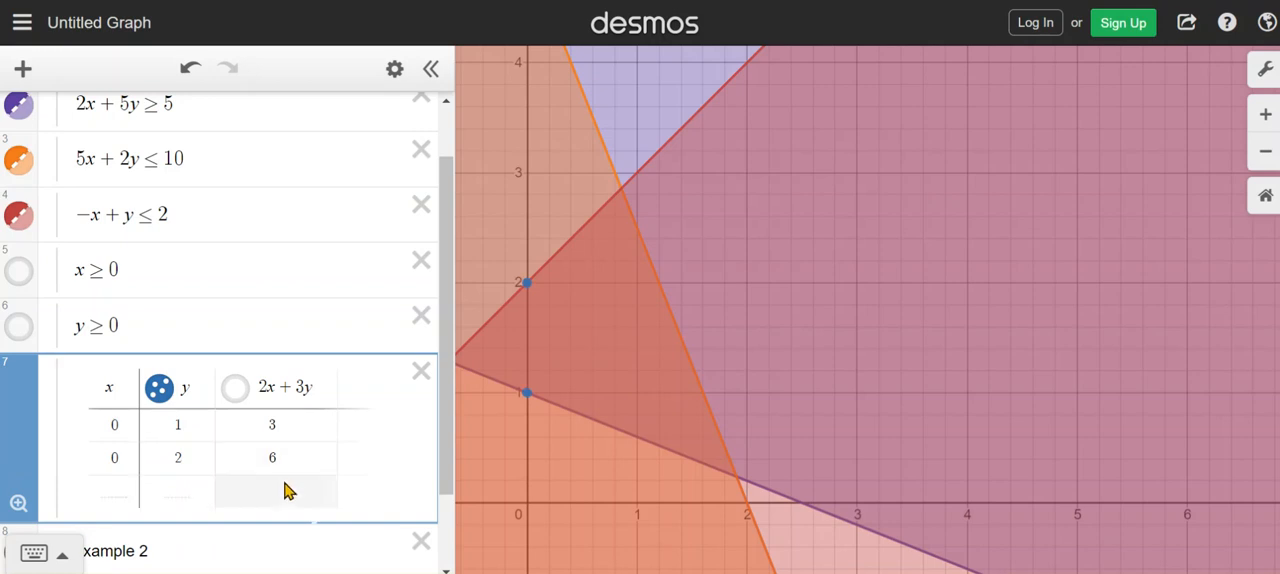
Enter the intersection of the 5x + 2y ≤ 10 and −x + y ≤ 2 boundaries in the third row as x = 0.857, y = 2.857
click(624, 192)
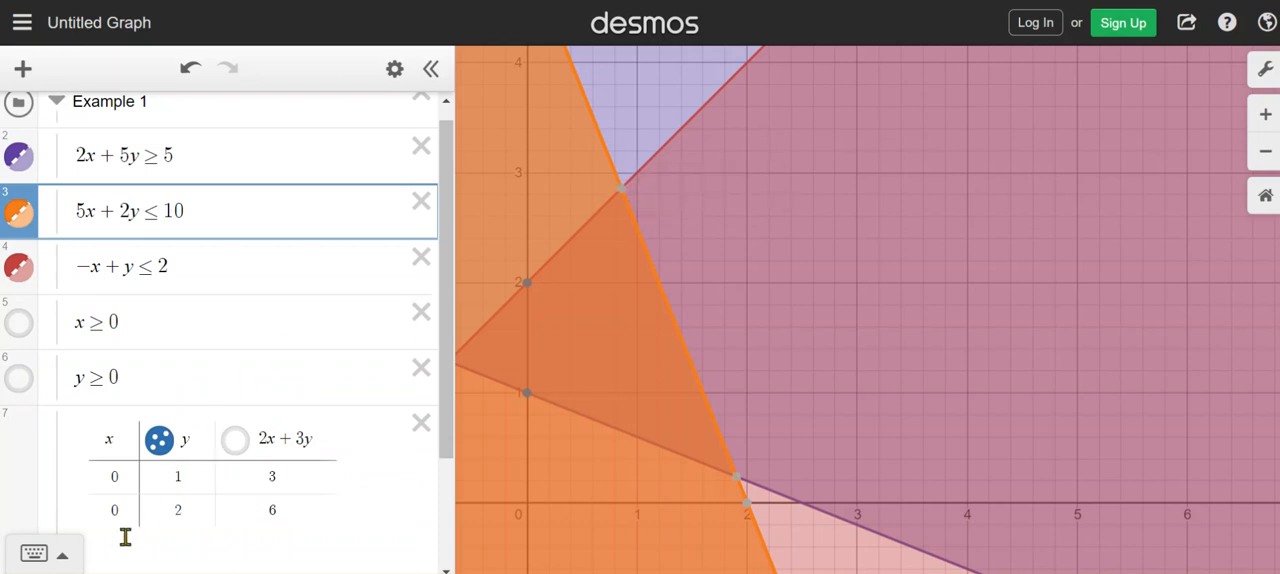
scroll(125, 538, down, 3)
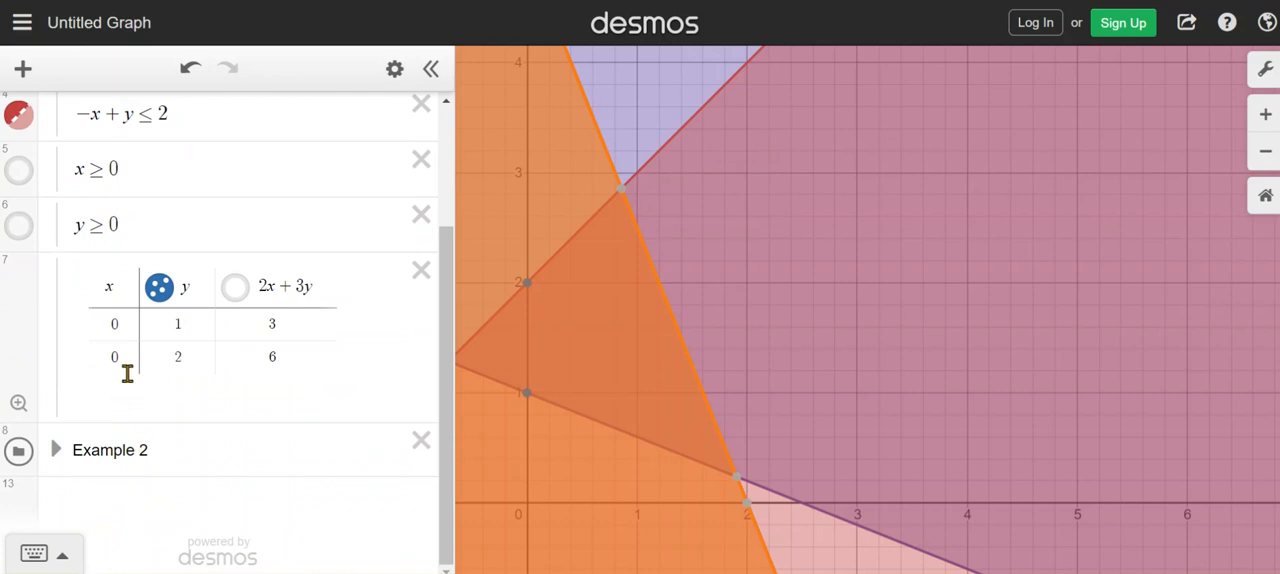
click(127, 373)
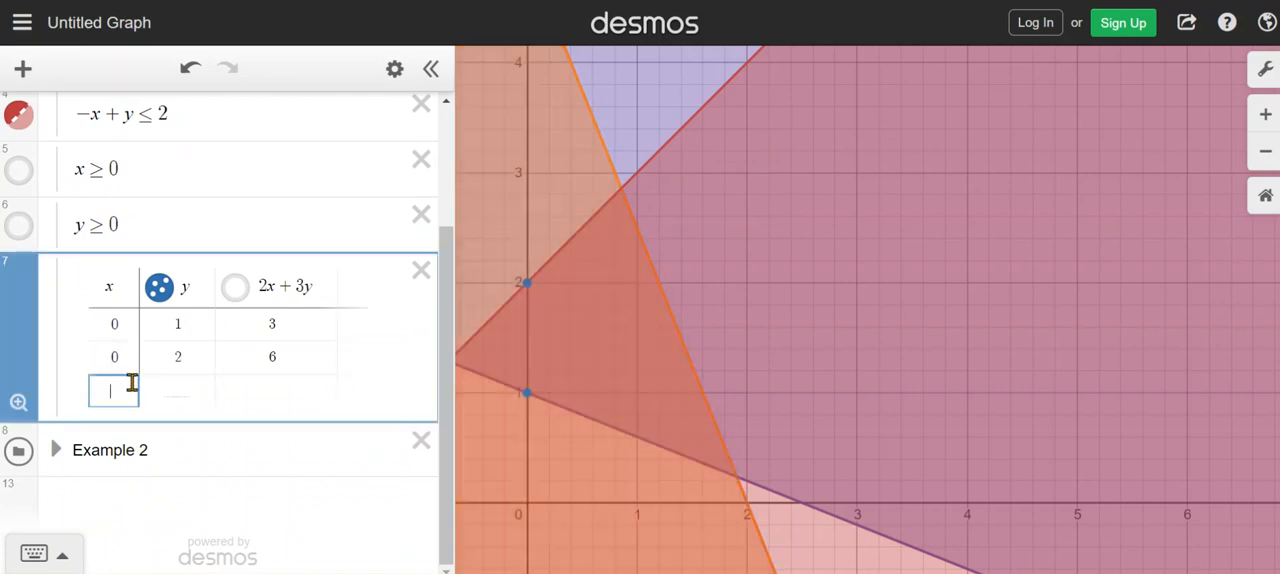
text(0.857)
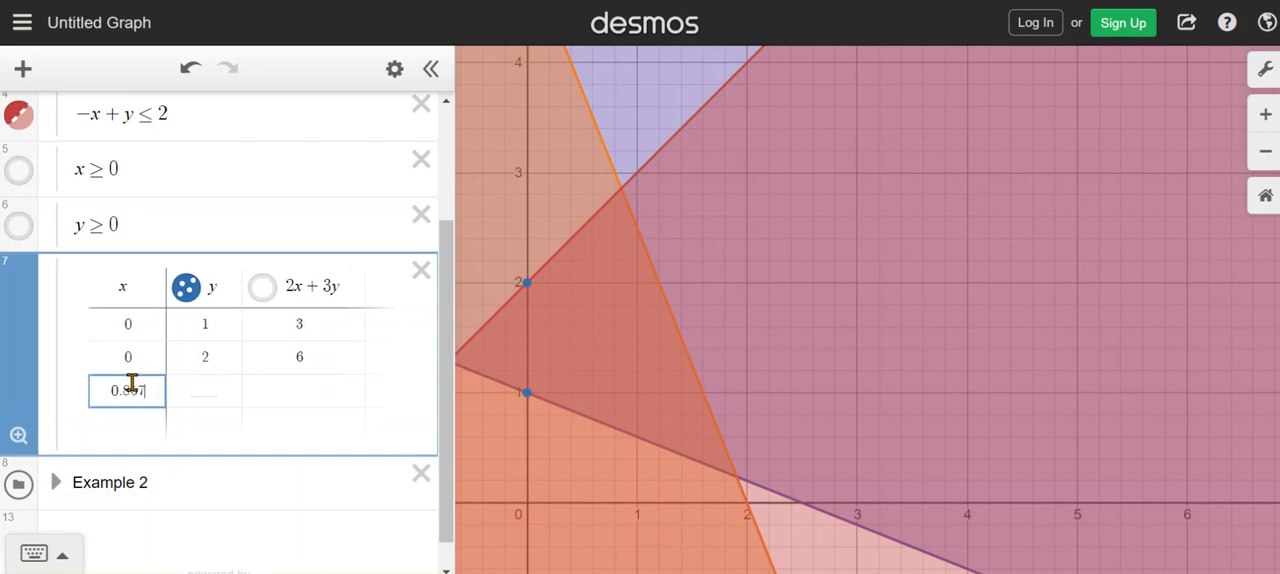
click(622, 197)
click(622, 197)
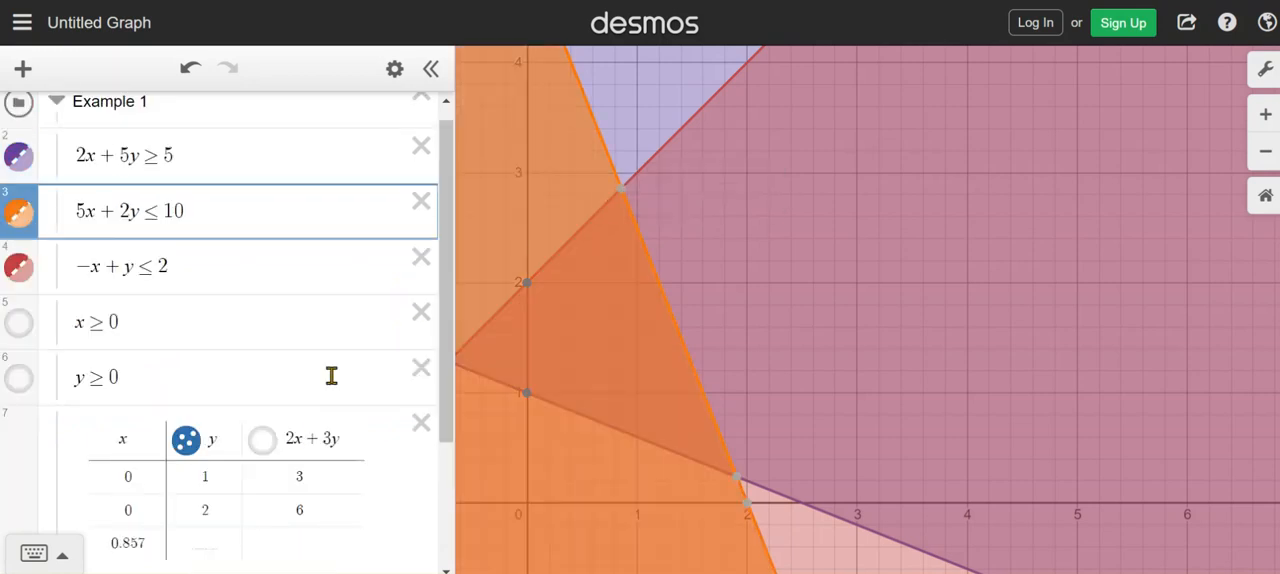
click(209, 541)
text(2.857)
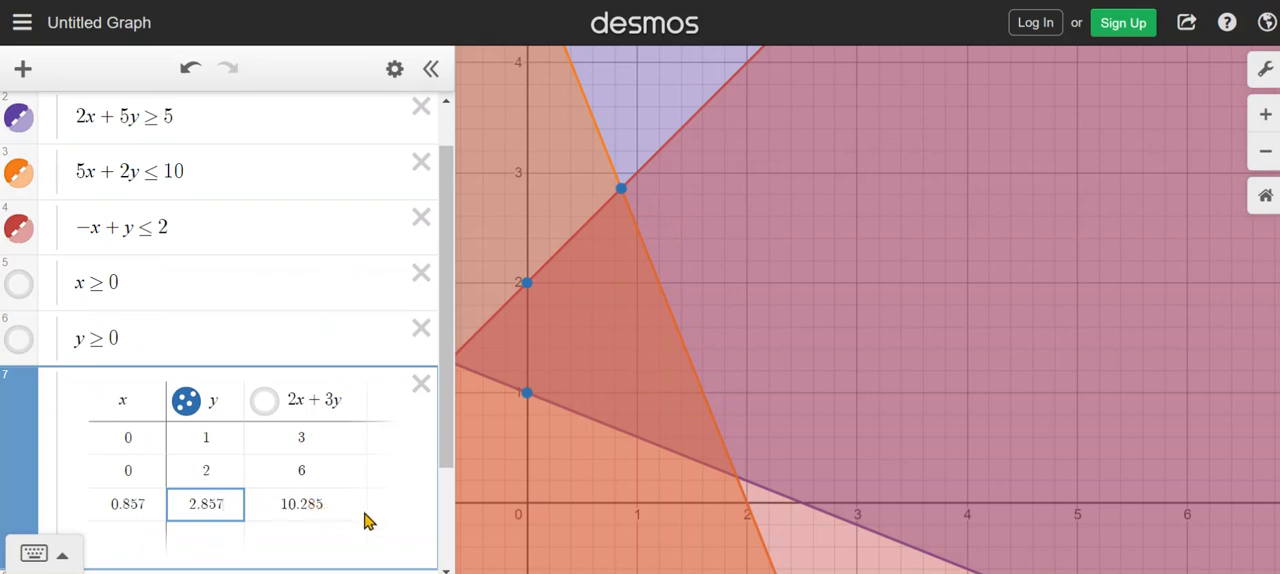
scroll(365, 515, down, 1)
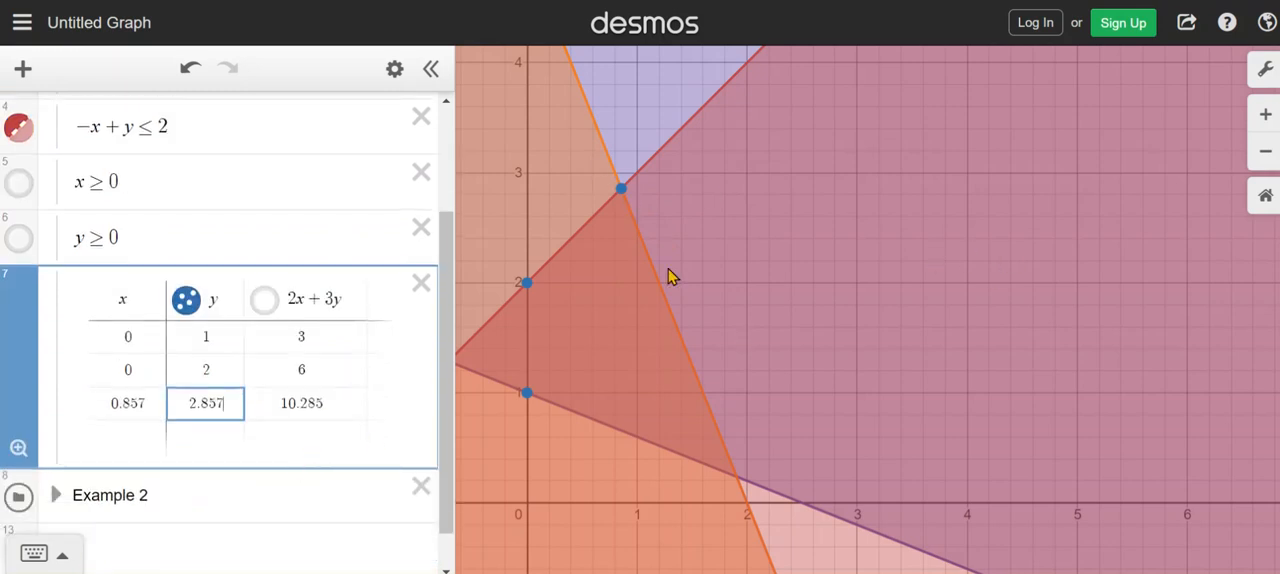
Inspect the intersection of the 5x + 2y ≤ 10 and 2x + 5y ≥ 5 boundaries and enter x = 1.905, y = 0.238 in the fourth row
click(735, 484)
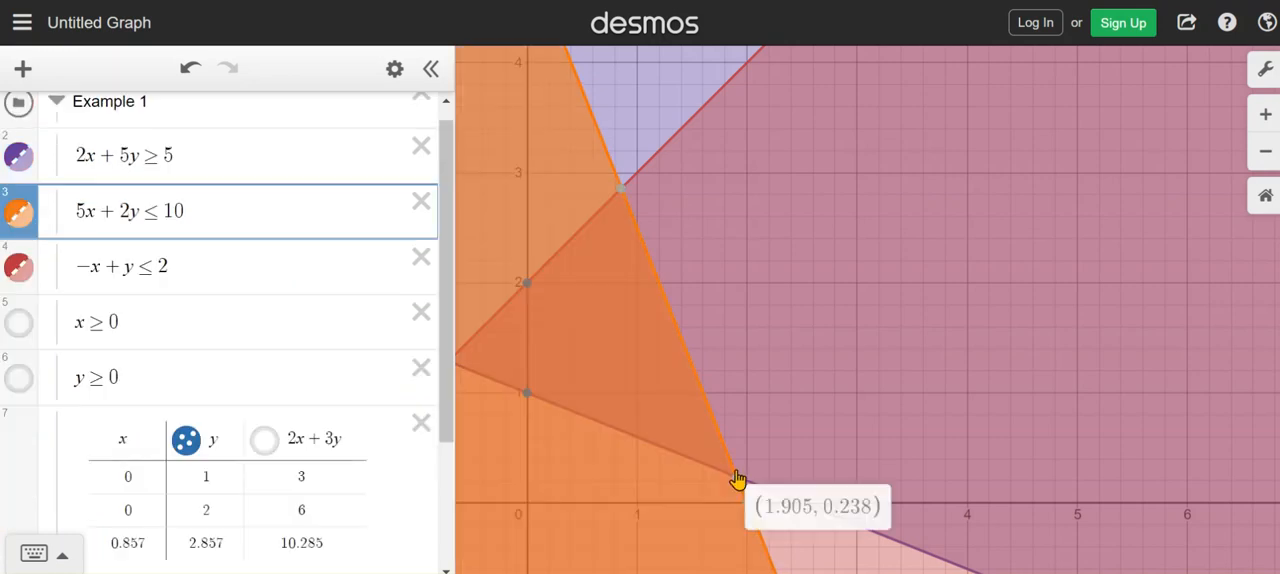
scroll(397, 508, down, 2)
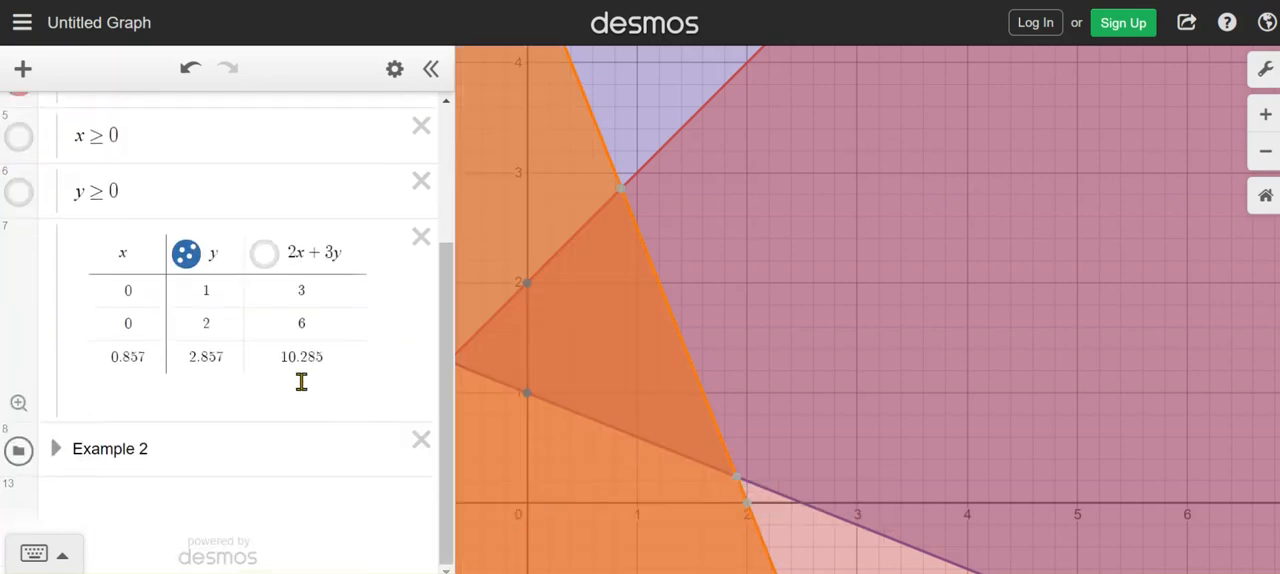
click(131, 368)
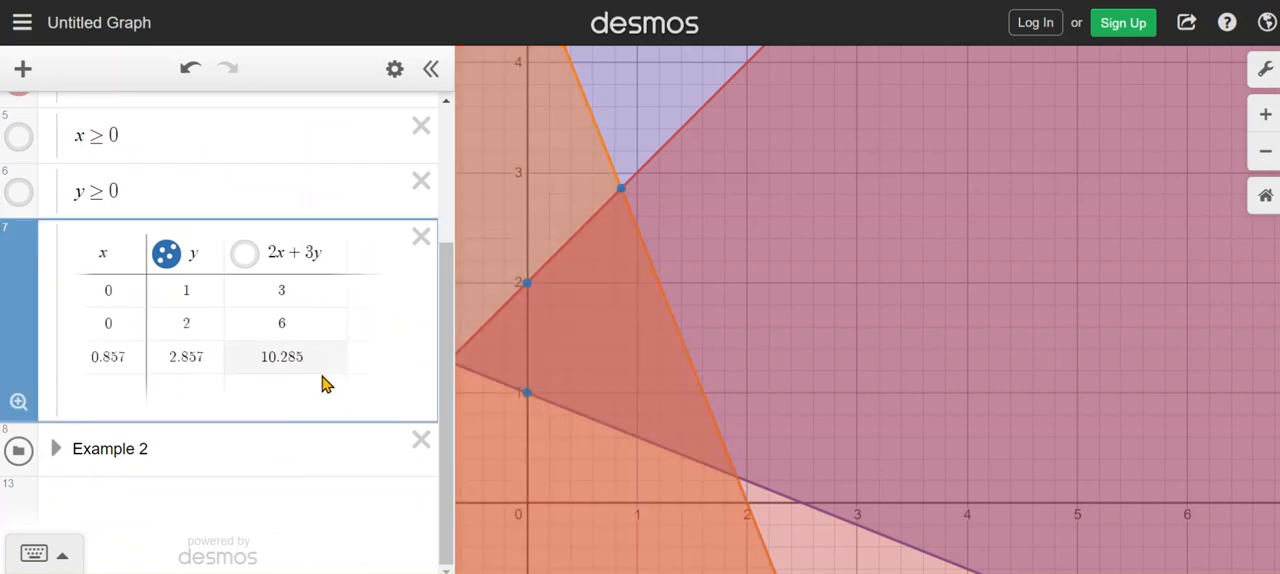
click(114, 382)
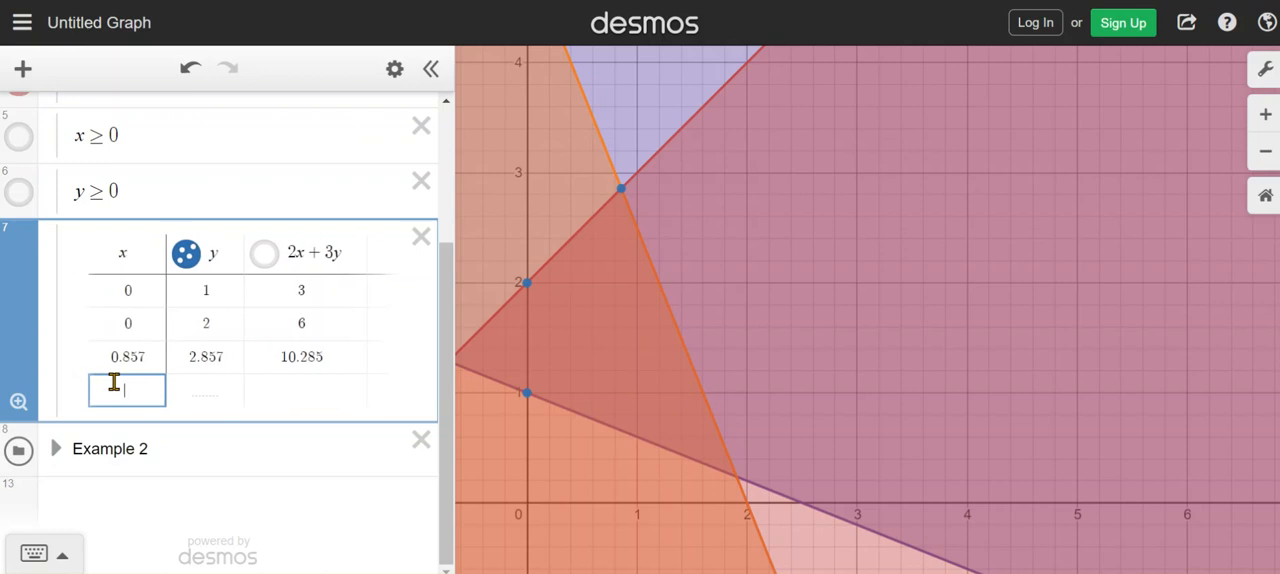
text(1.905)
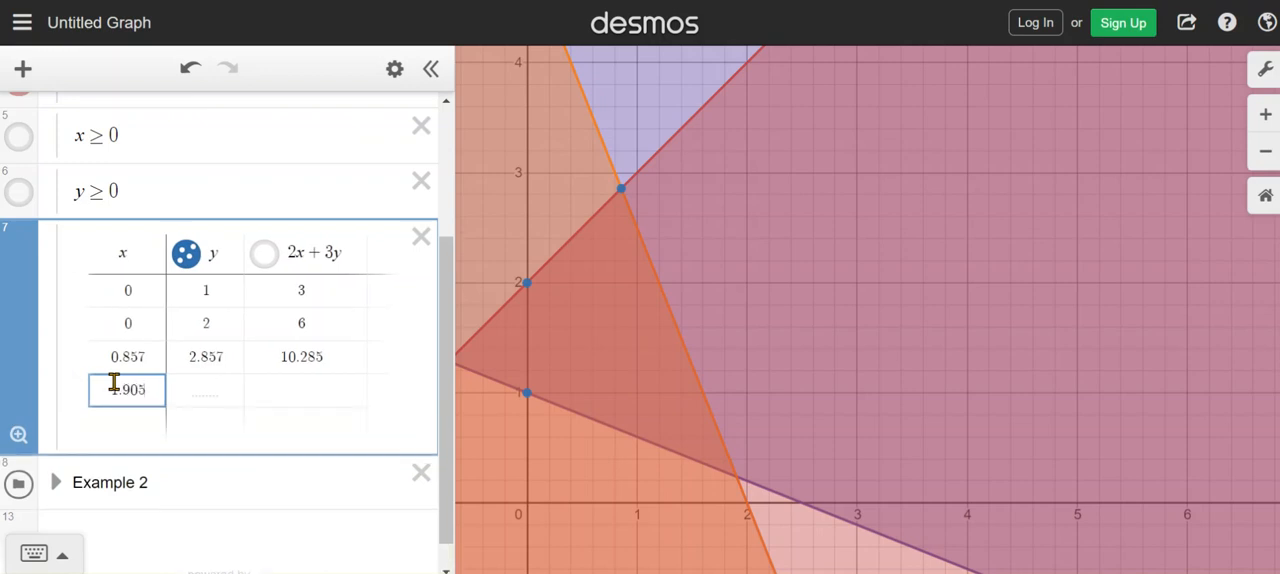
click(735, 480)
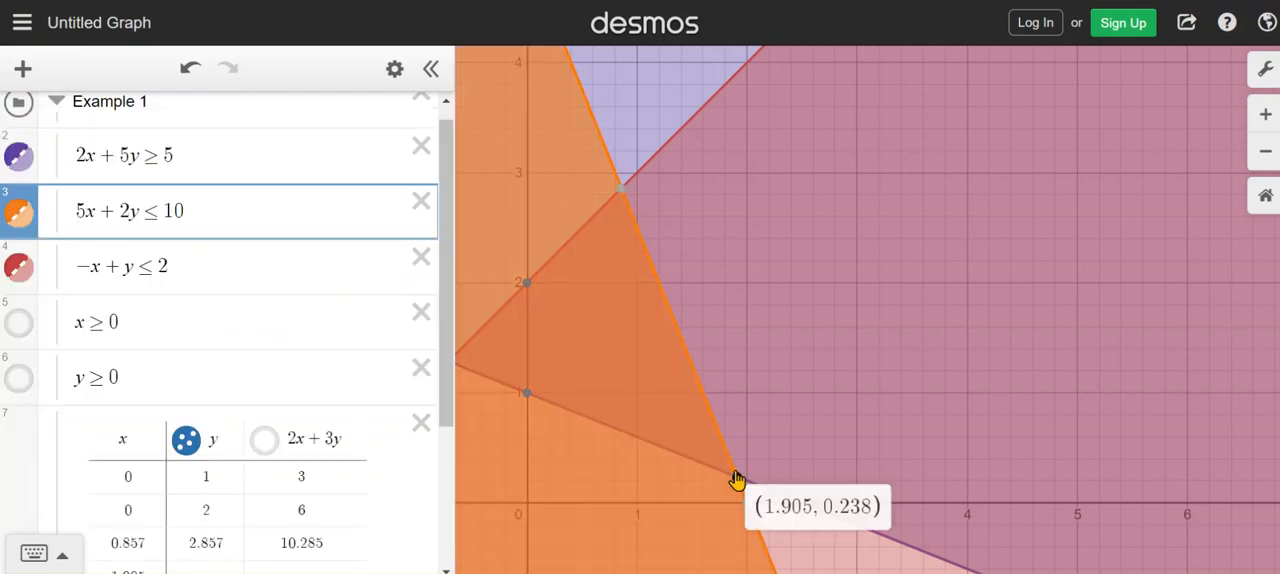
scroll(280, 543, down, 1)
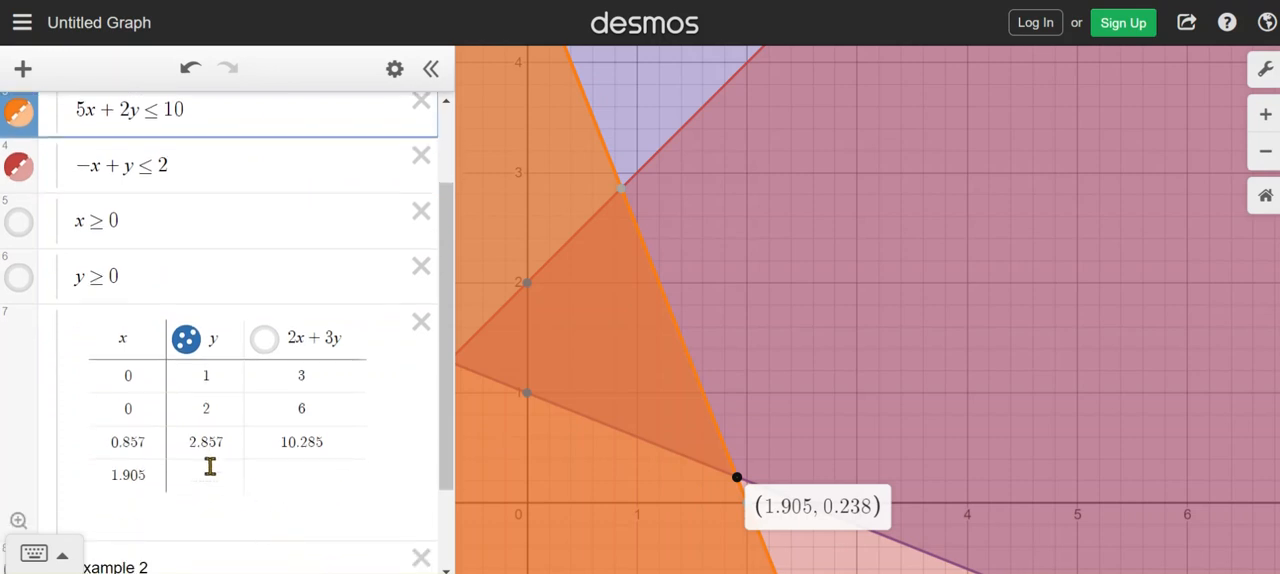
click(210, 466)
text(0)
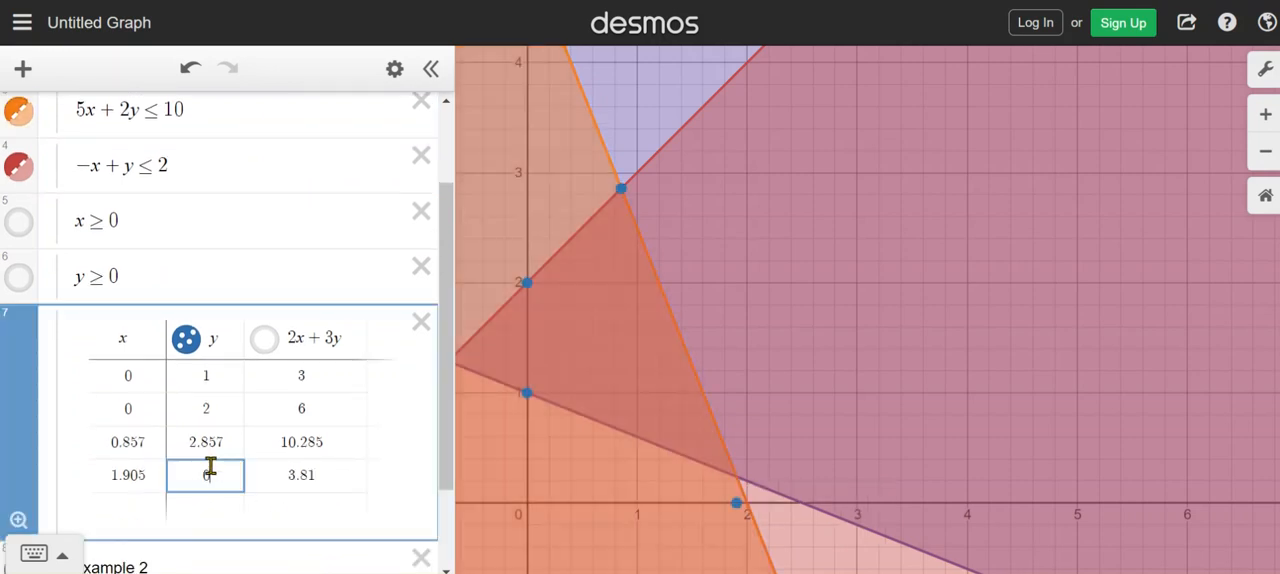
text(.238)
Hide the graphs of Example 1's three visible inequalities and the plotted points of its table
scroll(282, 256, up, 2)
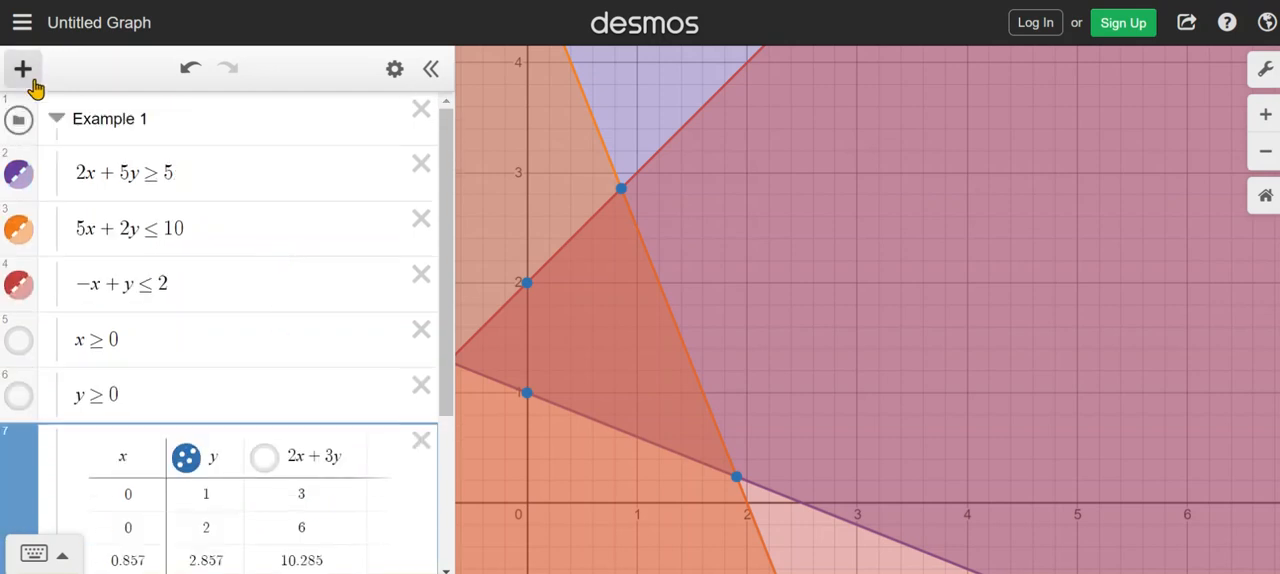
click(59, 120)
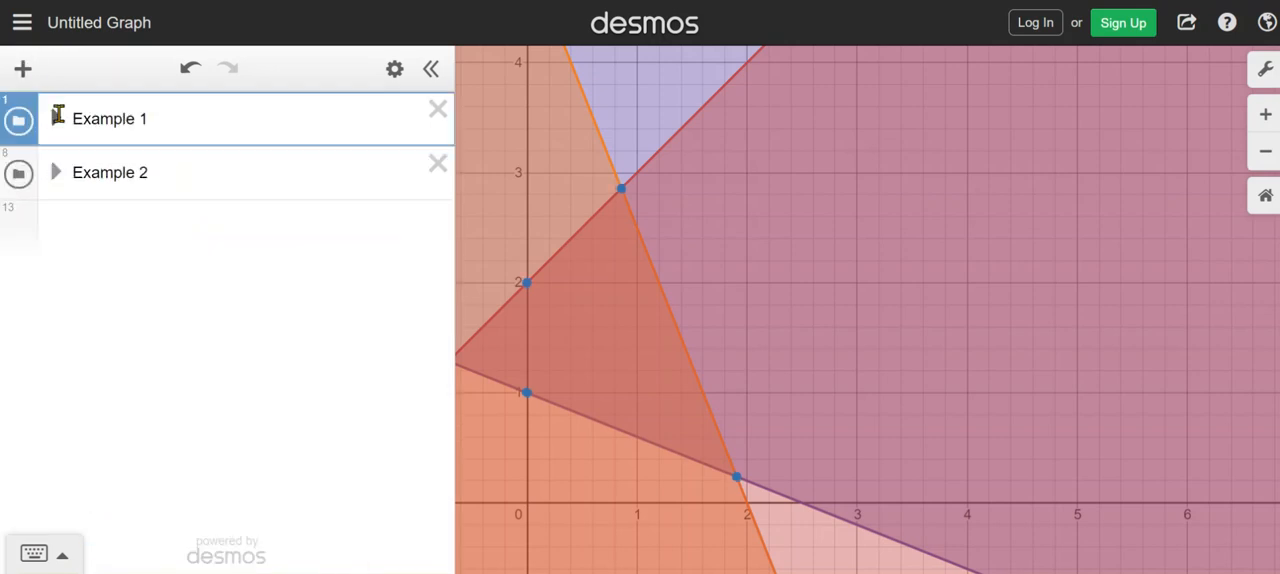
click(57, 120)
scroll(115, 203, up, 2)
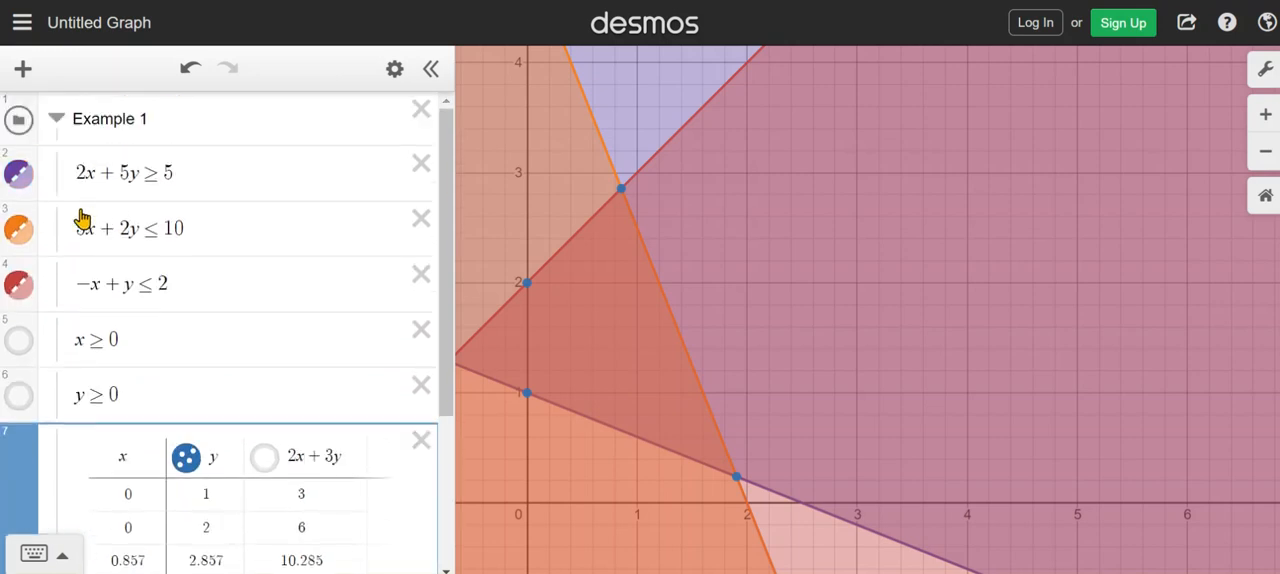
click(18, 174)
click(20, 231)
click(18, 285)
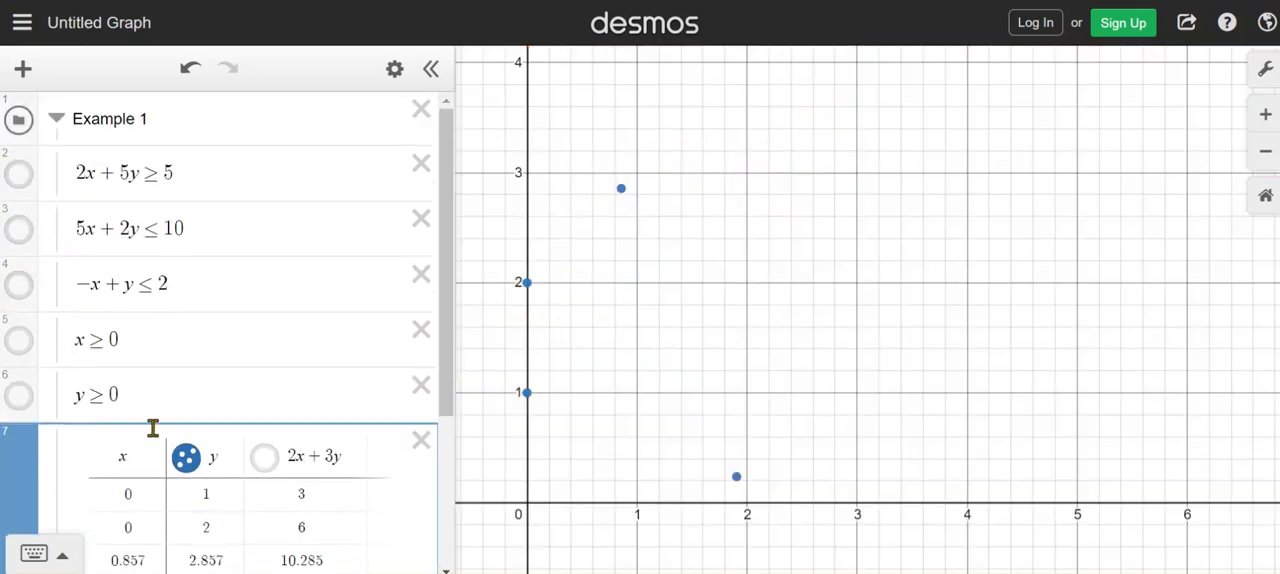
click(186, 462)
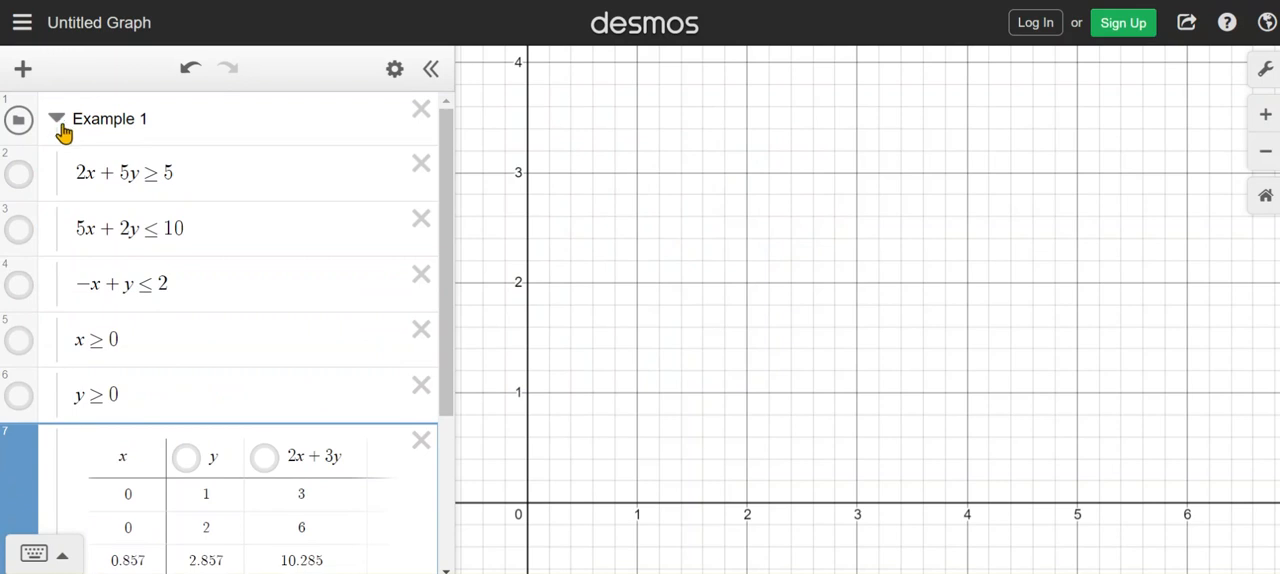
Collapse the Example 1 folder and expand the Example 2 folder
click(57, 122)
click(58, 174)
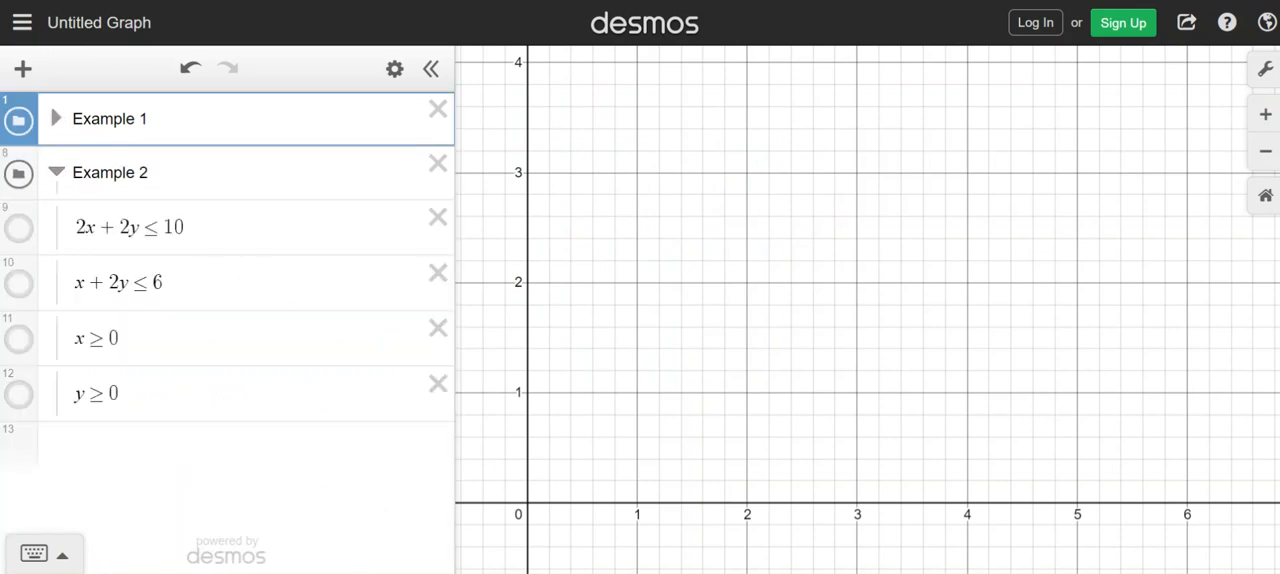
click(512, 445)
scroll(512, 443, down, 3)
scroll(512, 445, down, 5)
Show the graphs of 2x + 2y ≤ 10 and x + 2y ≤ 6 in Example 2
click(19, 230)
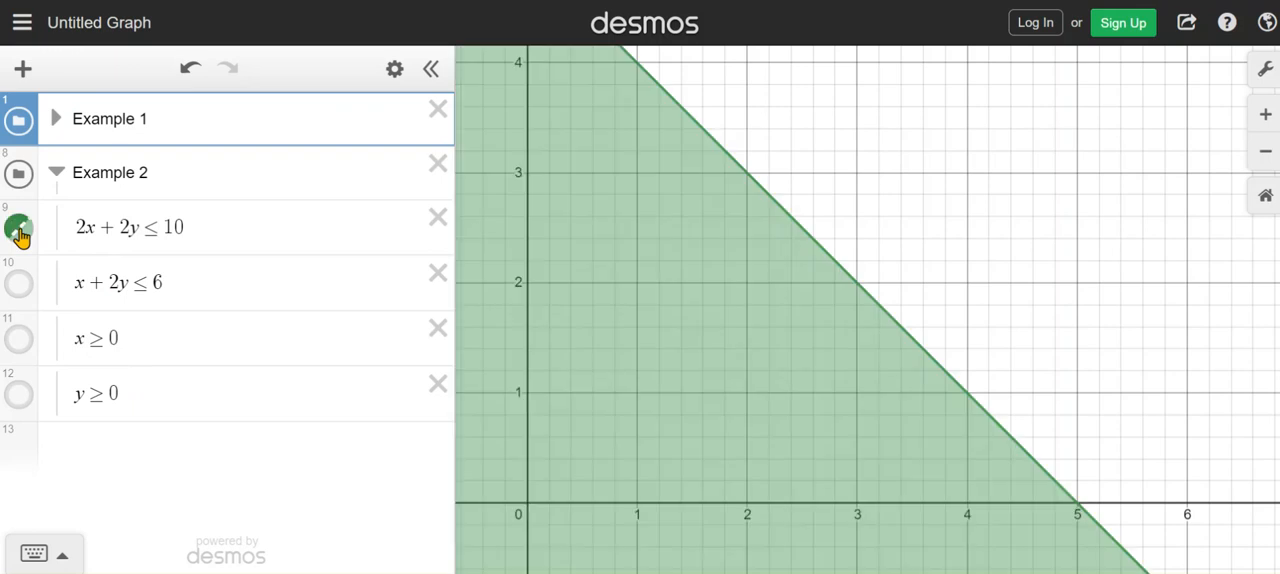
click(20, 288)
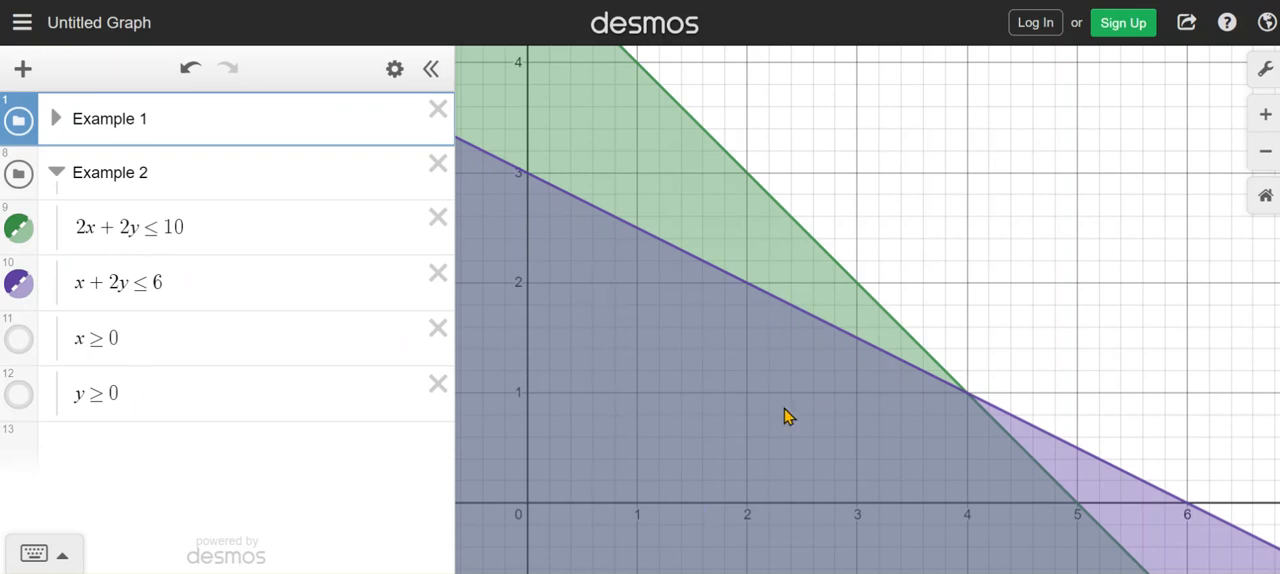
drag(717, 386, 747, 215)
scroll(764, 277, up, 2)
scroll(764, 285, down, 6)
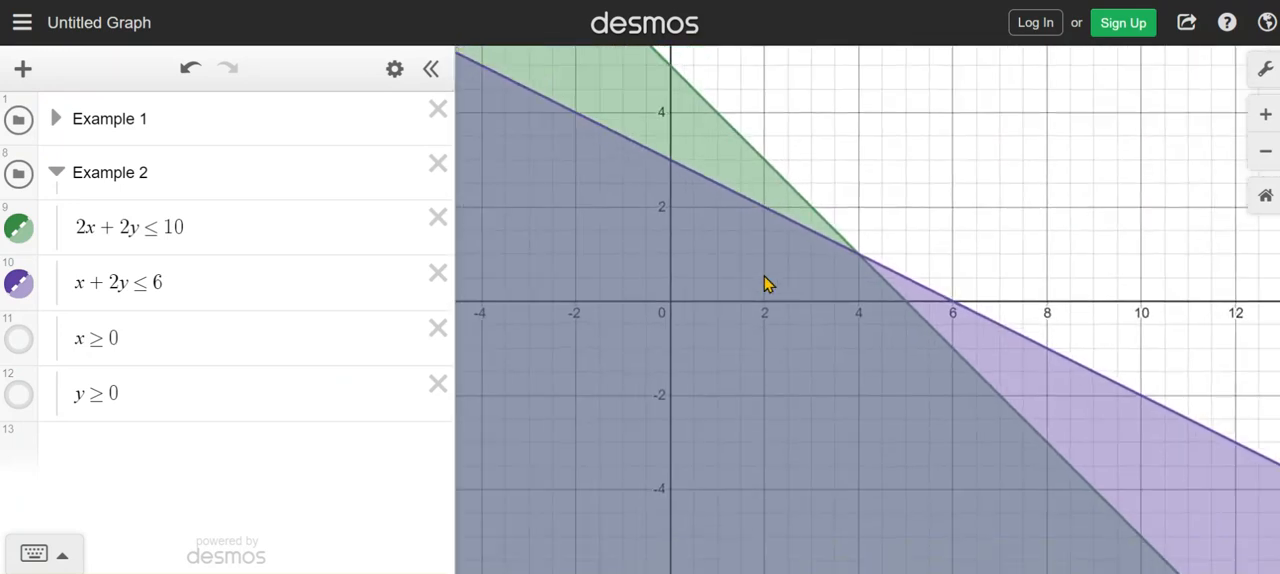
drag(752, 347, 794, 320)
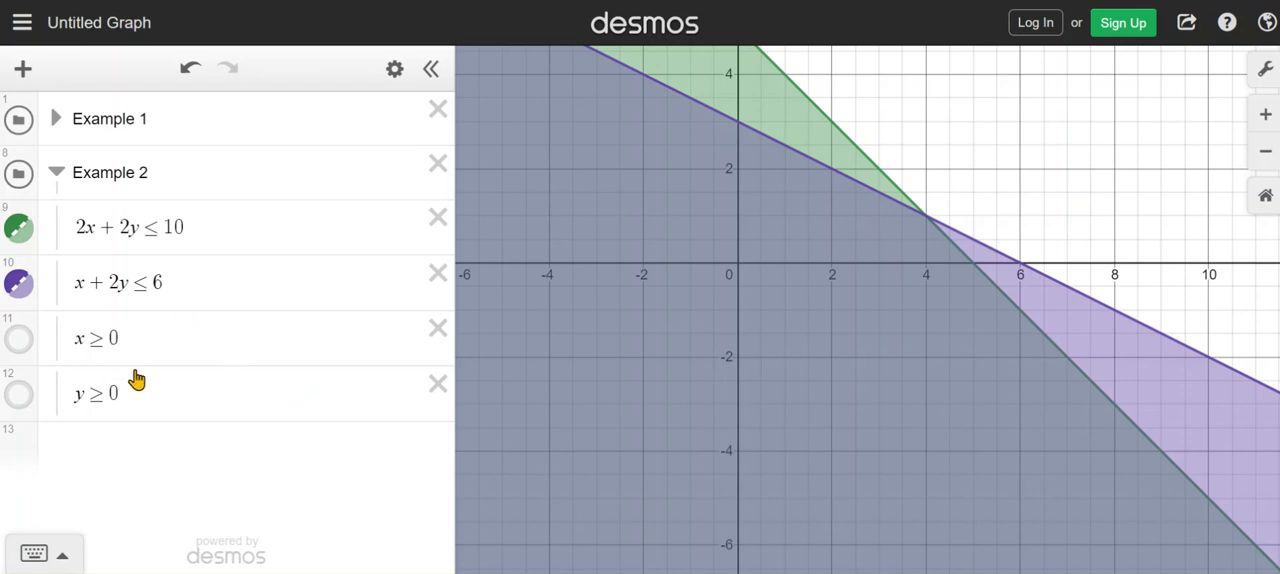
Preview the x ≥ 0 and y ≥ 0 regions one at a time, hide each again, and examine the first-quadrant feasible region
click(22, 342)
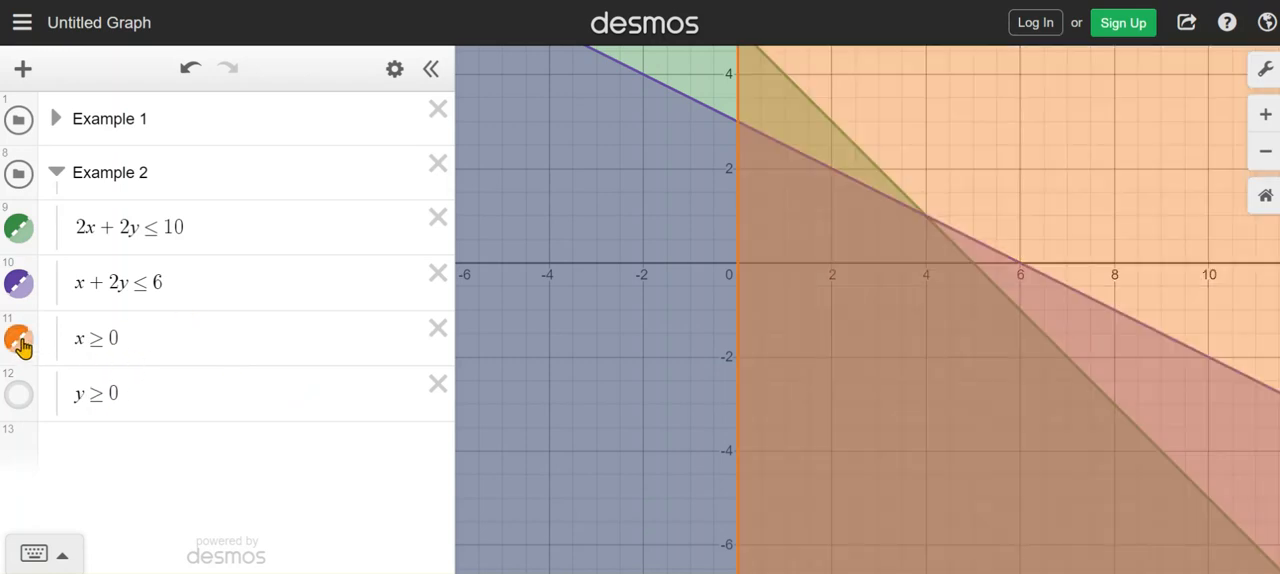
click(22, 342)
click(22, 396)
click(22, 396)
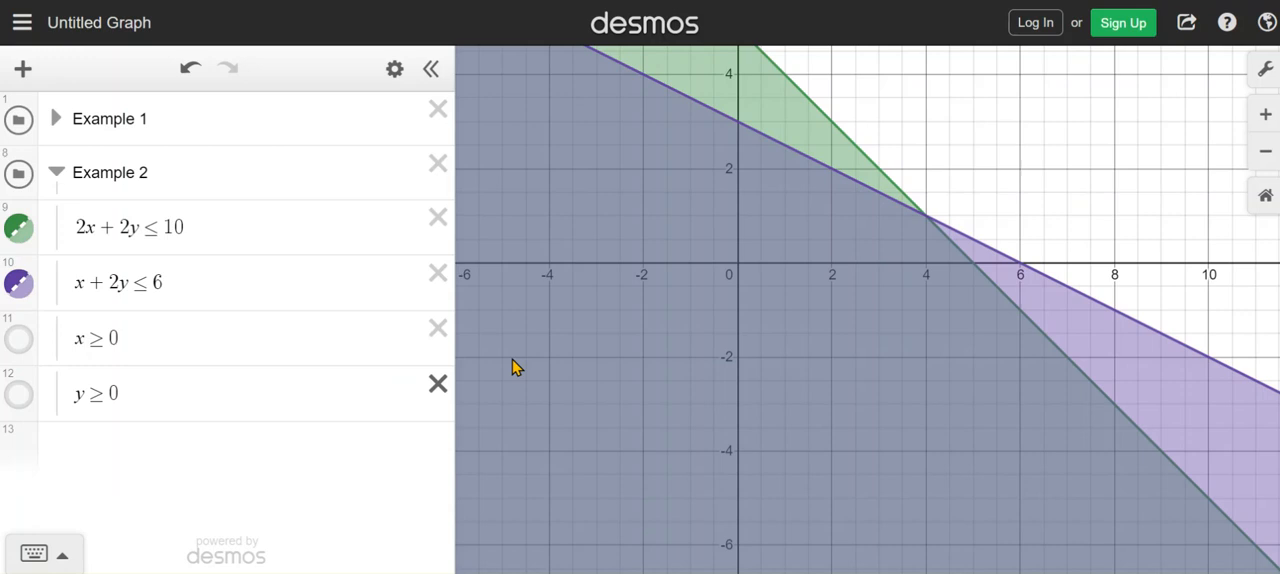
drag(774, 231, 729, 346)
scroll(727, 346, up, 3)
scroll(725, 346, up, 5)
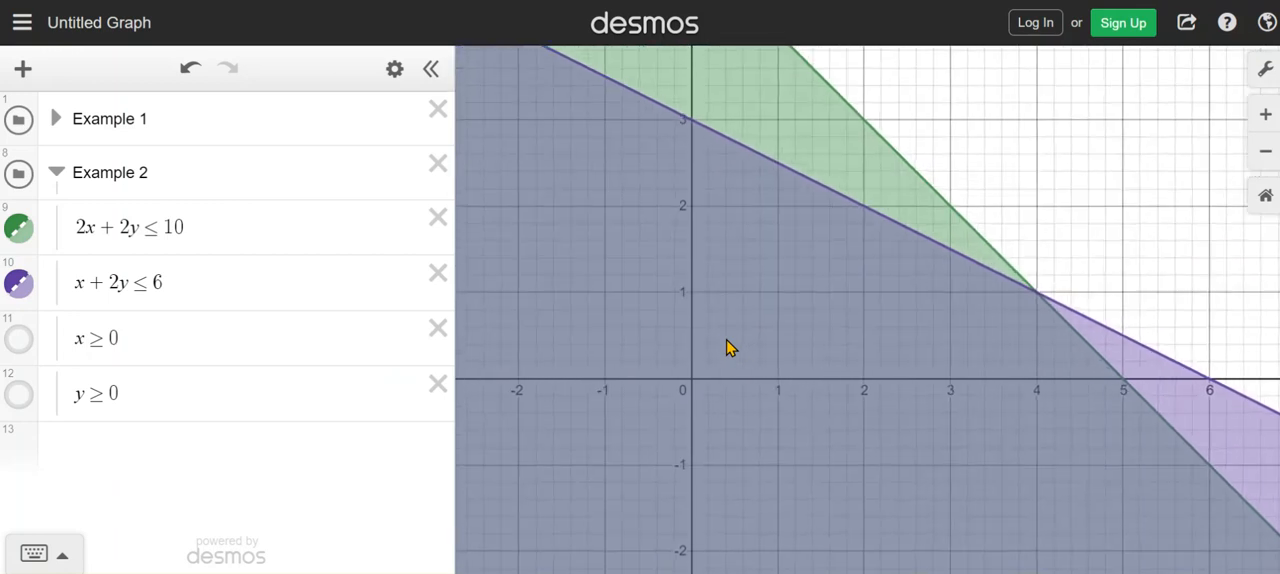
drag(611, 401, 597, 451)
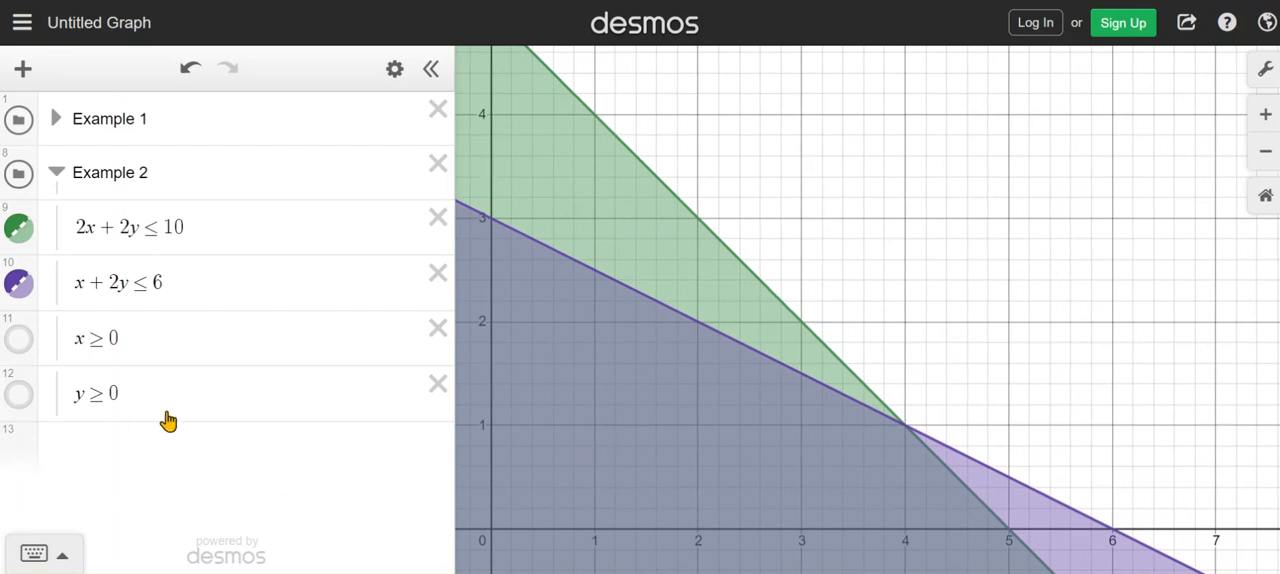
Insert a table below the y ≥ 0 constraint in the Example 2 folder
click(237, 398)
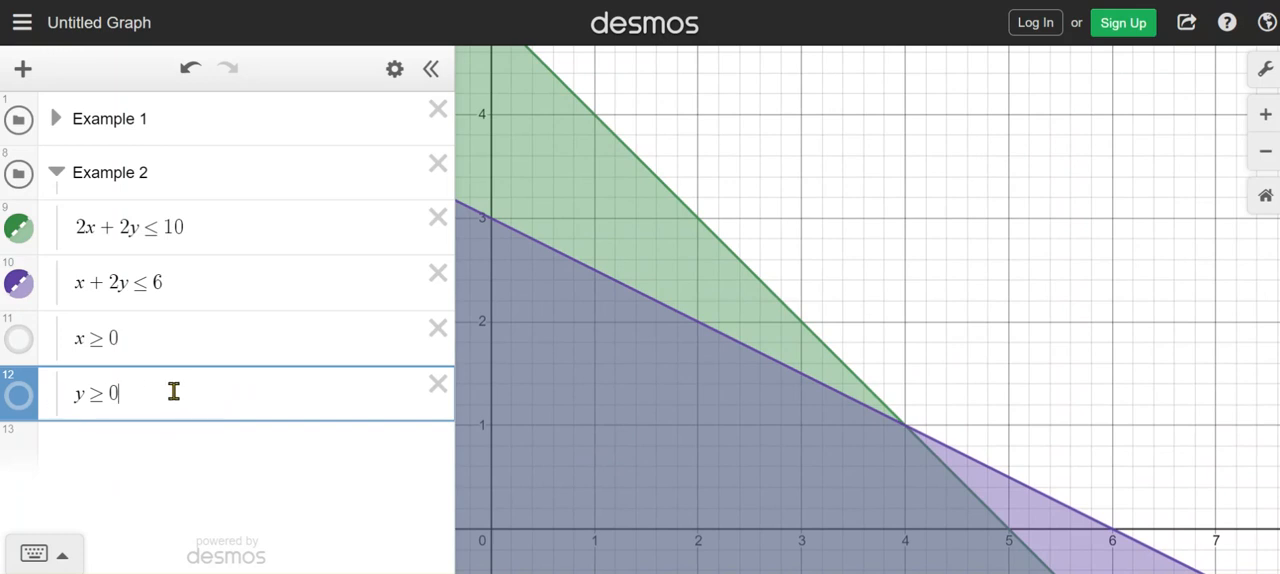
key(Return)
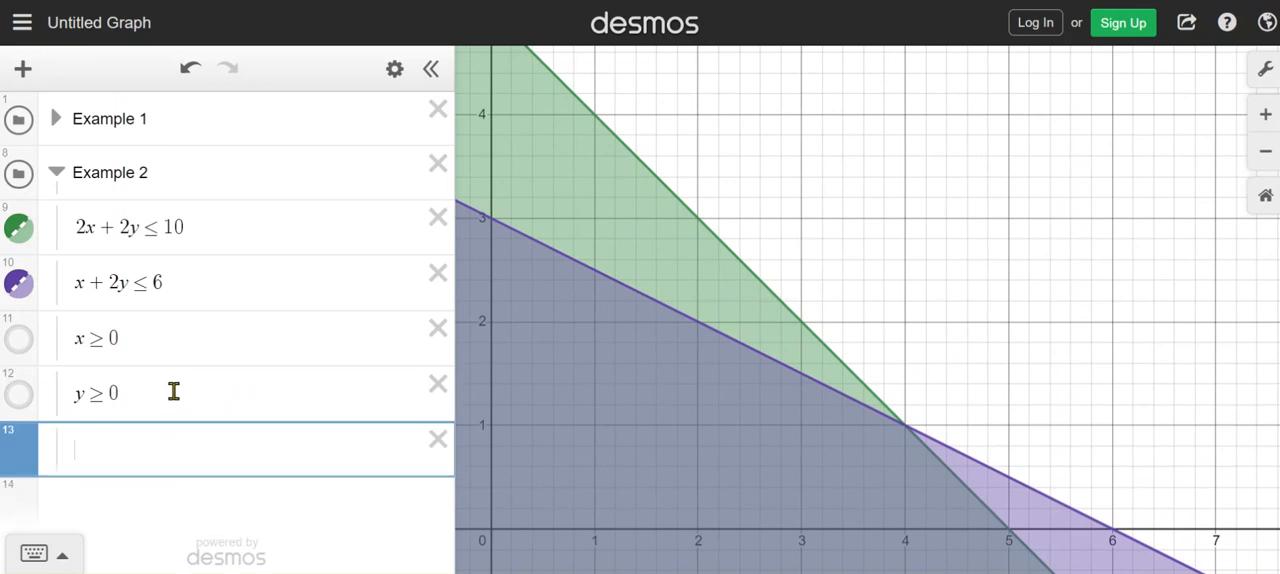
click(23, 70)
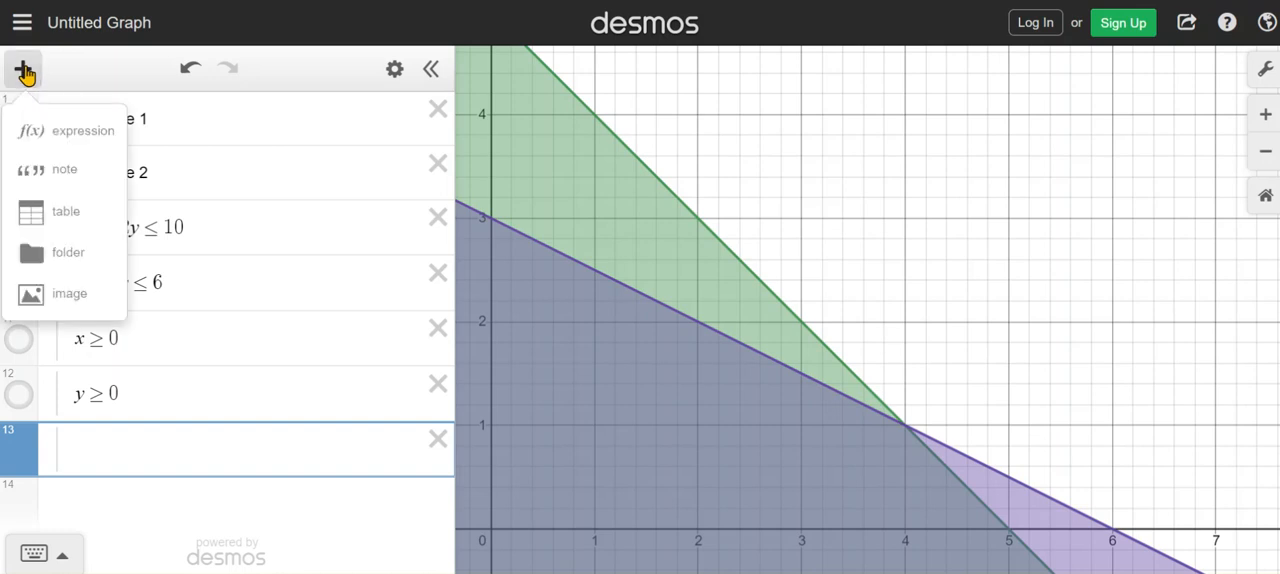
click(70, 215)
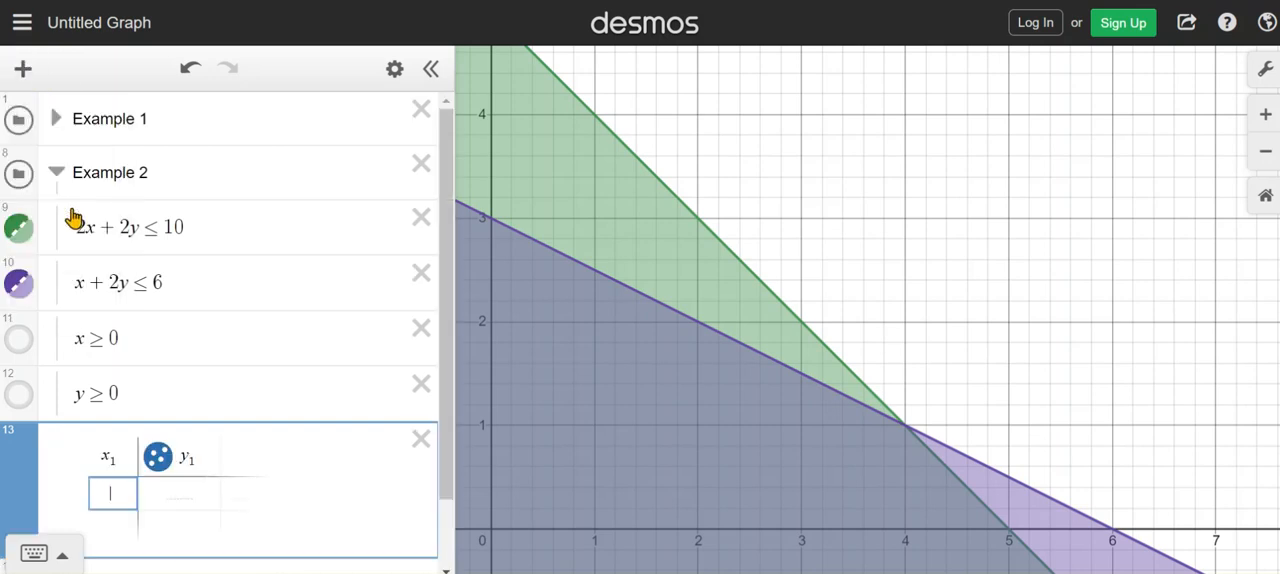
Name the new table's first two columns x and y and add a third column for −5x + y
drag(96, 457, 189, 460)
text(x)
text(y)
click(224, 456)
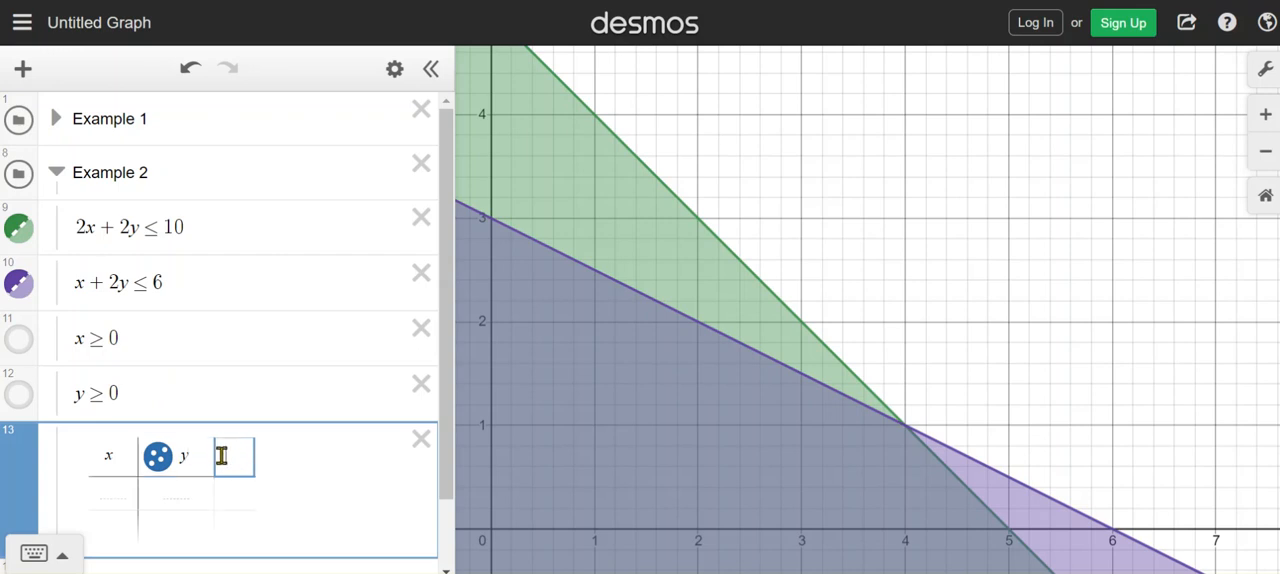
text(-5x)
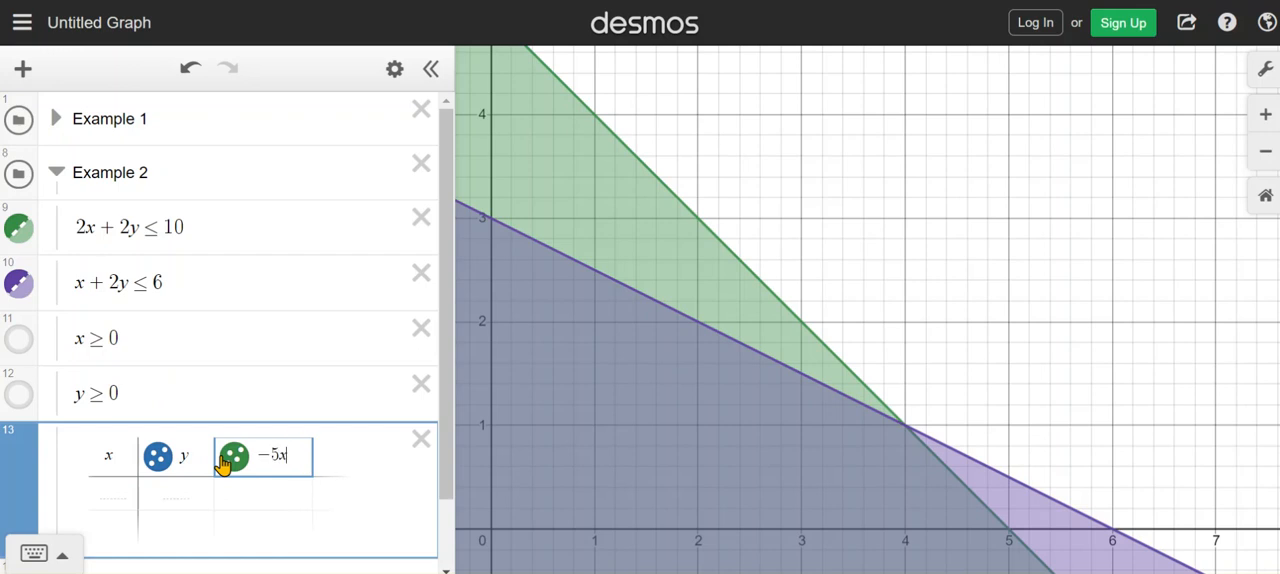
text(+)
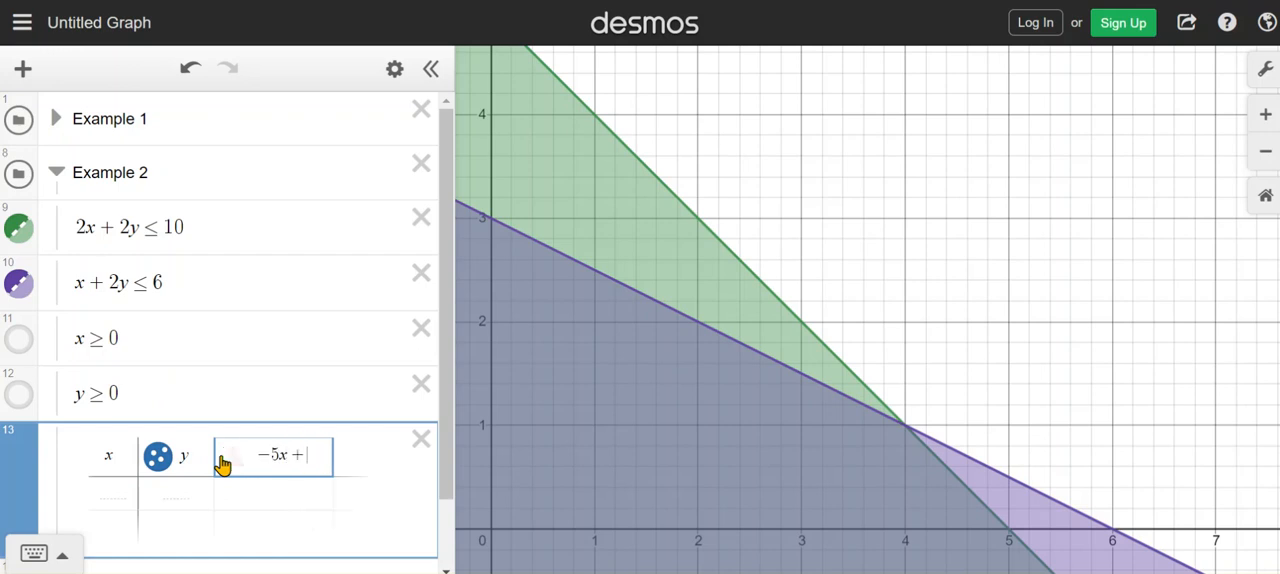
text(y)
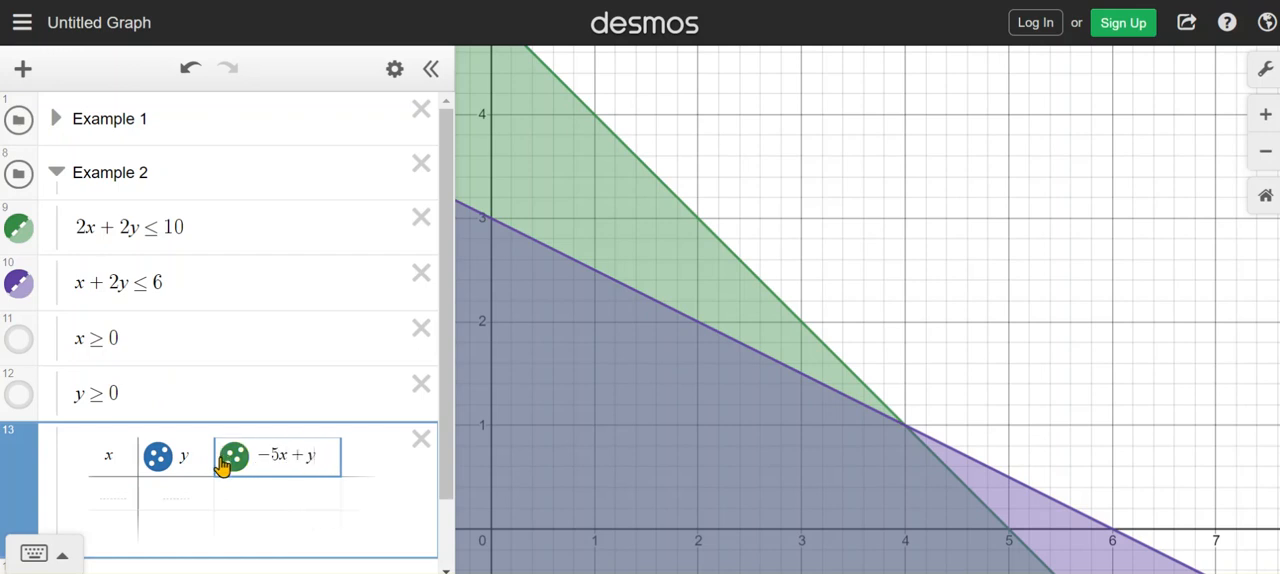
Enter the origin as the first corner point in the Example 2 table, with x = 0 and y = 0
click(497, 535)
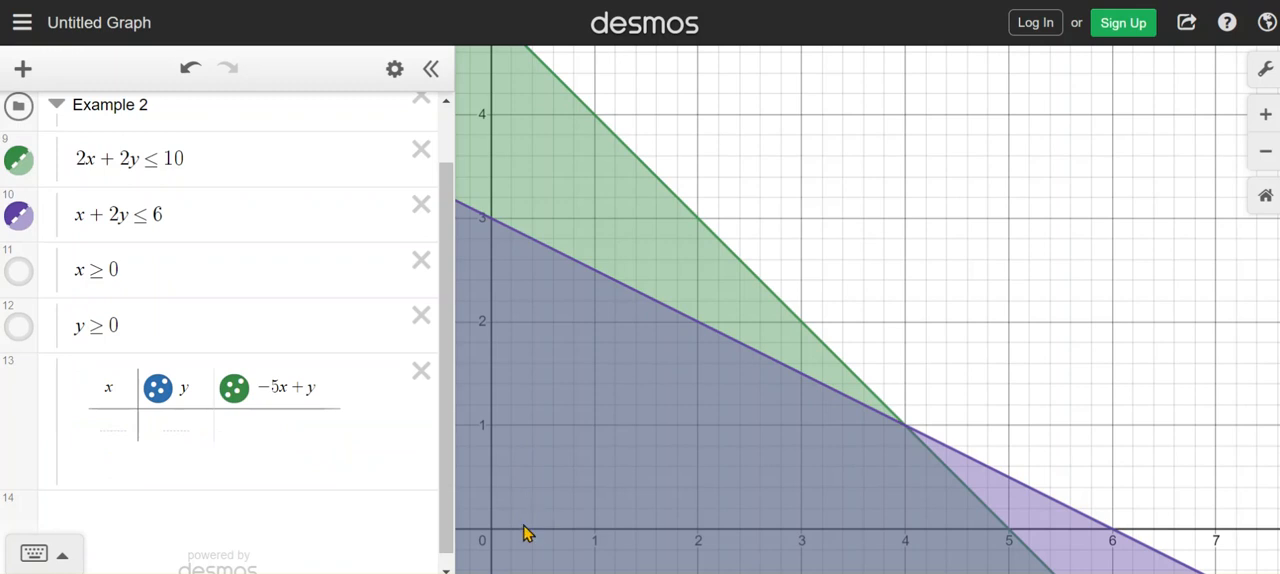
drag(494, 532, 492, 532)
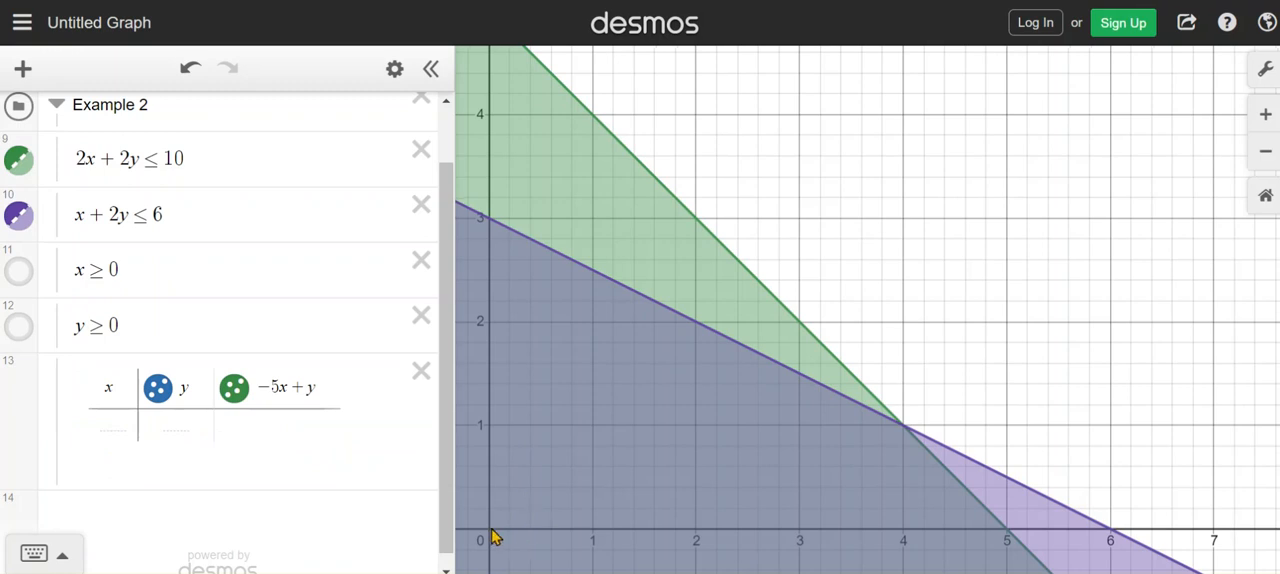
click(108, 421)
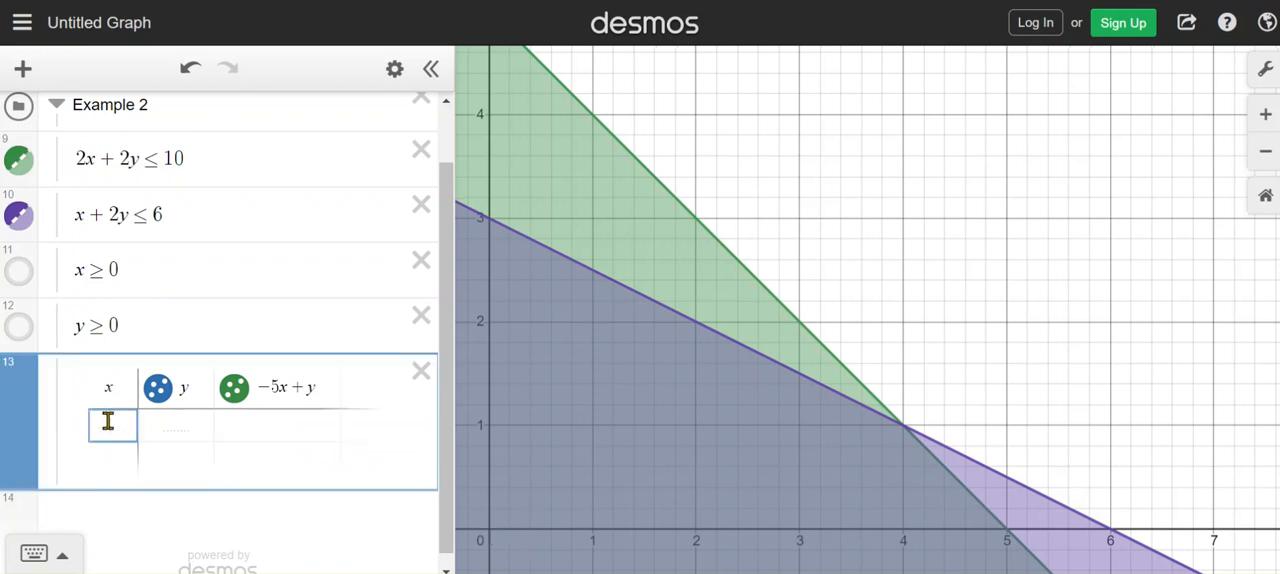
text(0)
key(Tab)
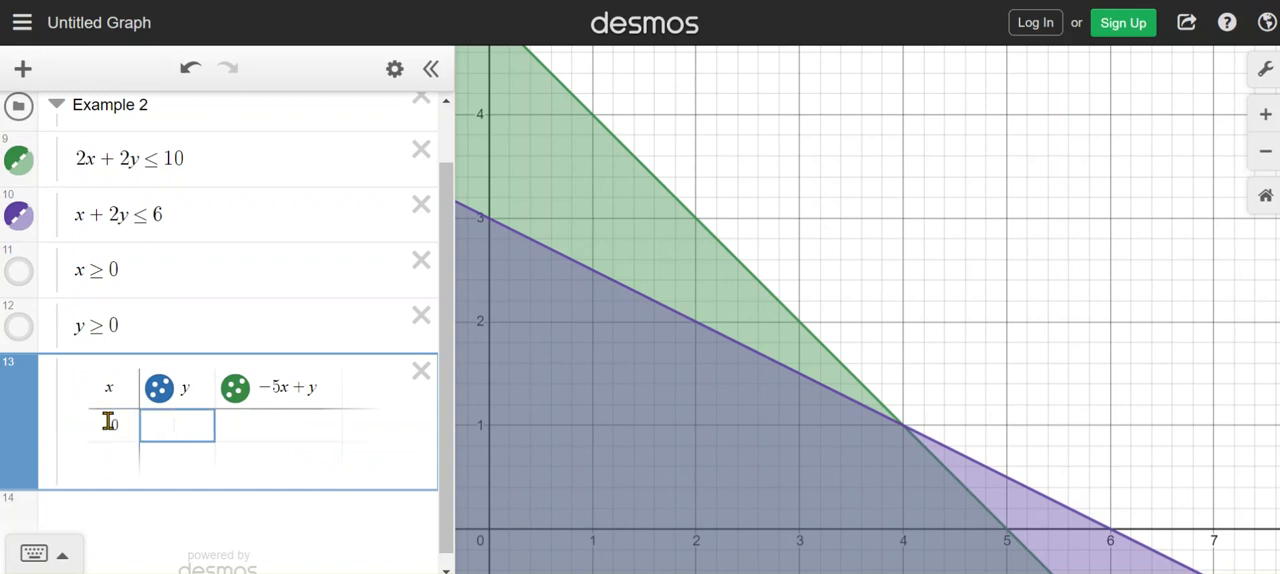
click(281, 484)
click(195, 426)
text(0)
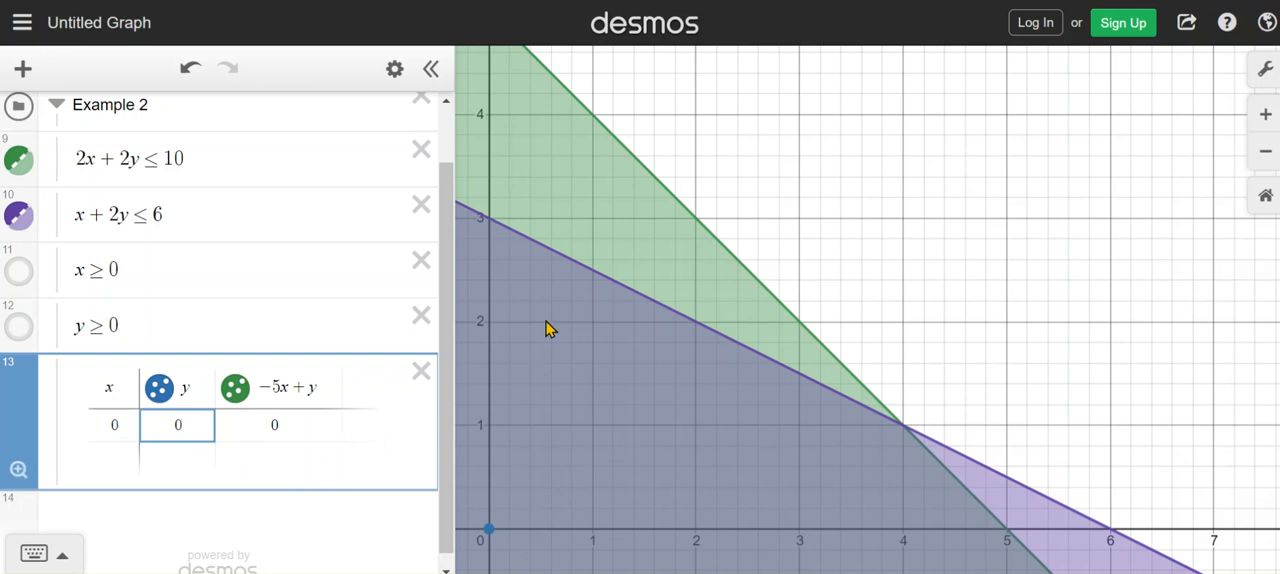
Add the corner point where x + 2y ≤ 6 meets the y-axis to the Example 2 table, with x = 0 and y = 3
click(490, 226)
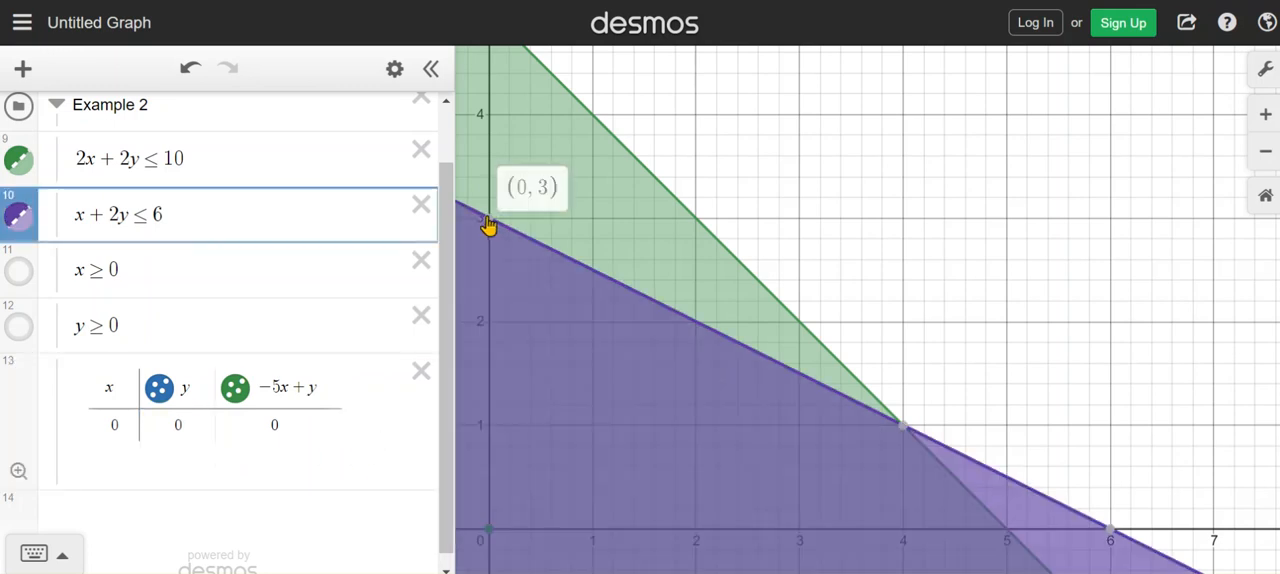
click(323, 433)
click(177, 432)
click(150, 458)
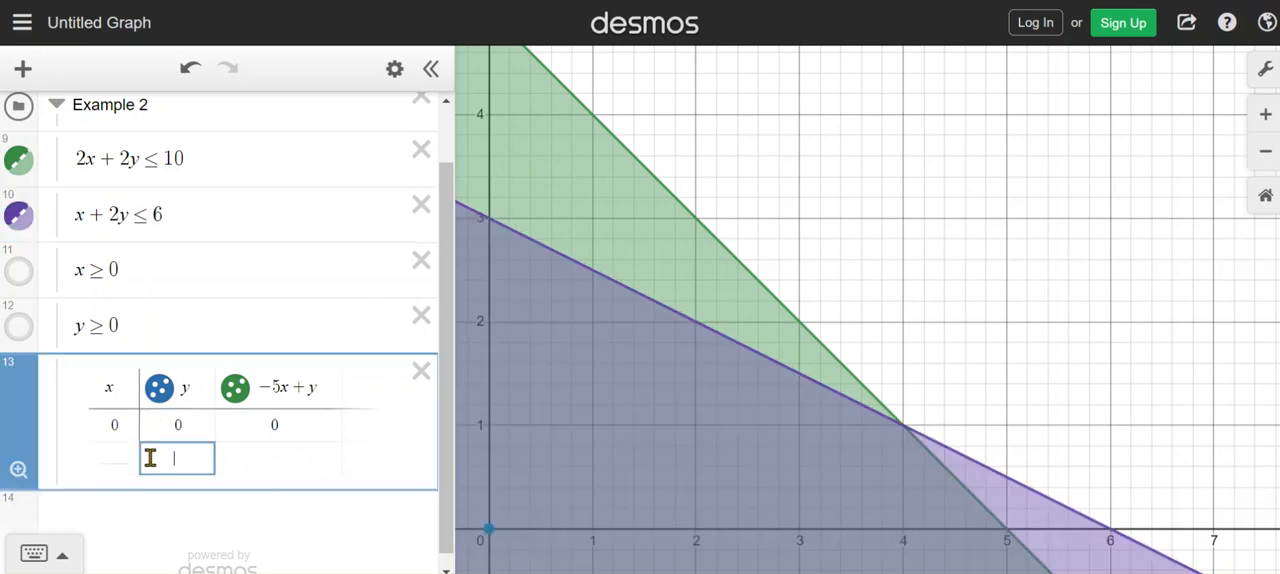
click(124, 455)
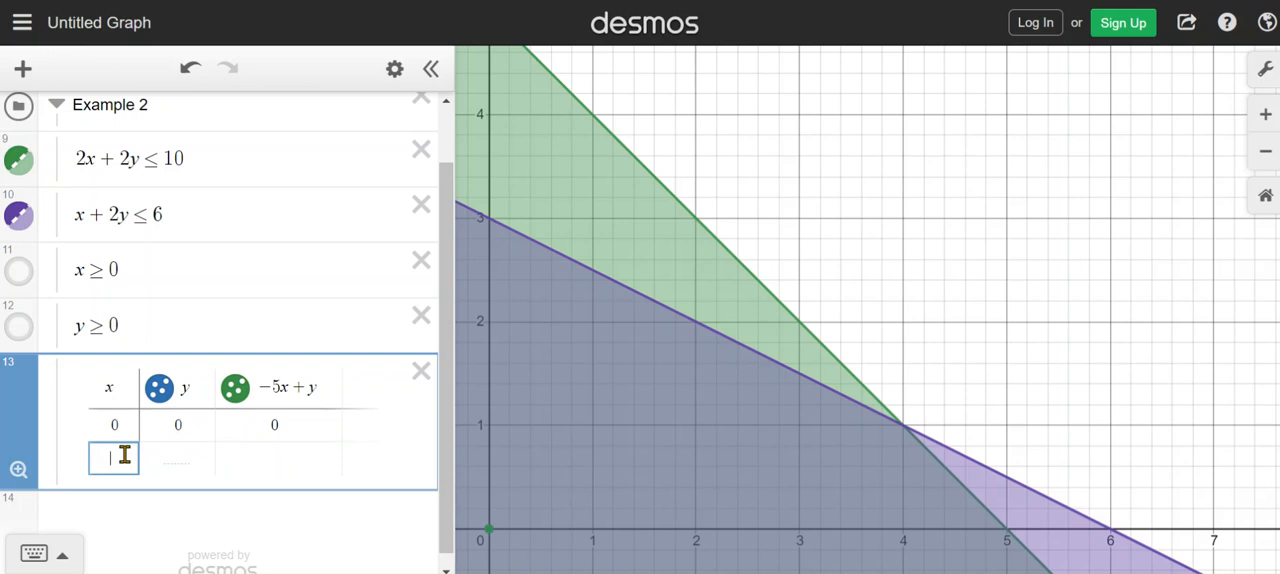
text(0)
click(181, 458)
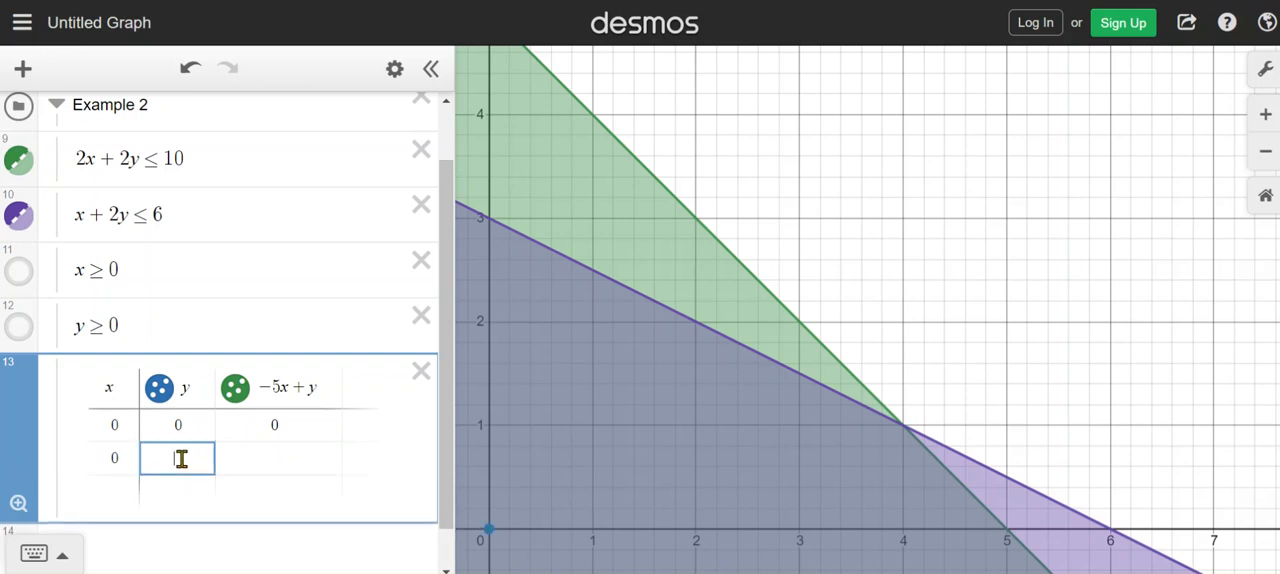
text(3)
Read the intersection of the two boundary lines and add it to the Example 2 table as x = 4 and y = 1
click(905, 434)
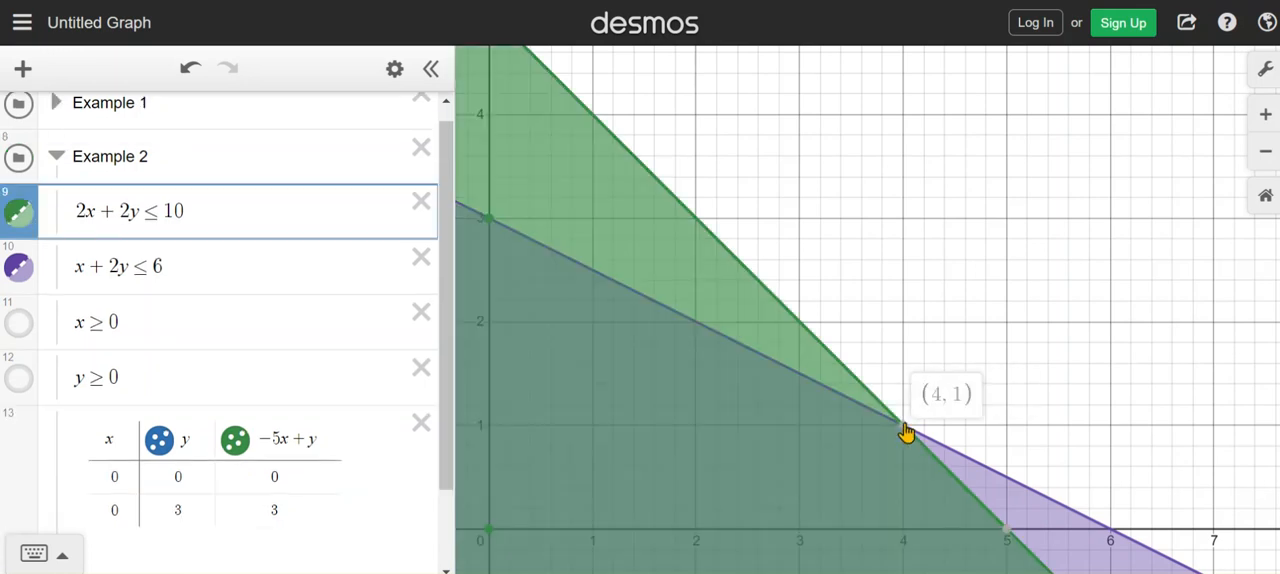
scroll(150, 475, down, 2)
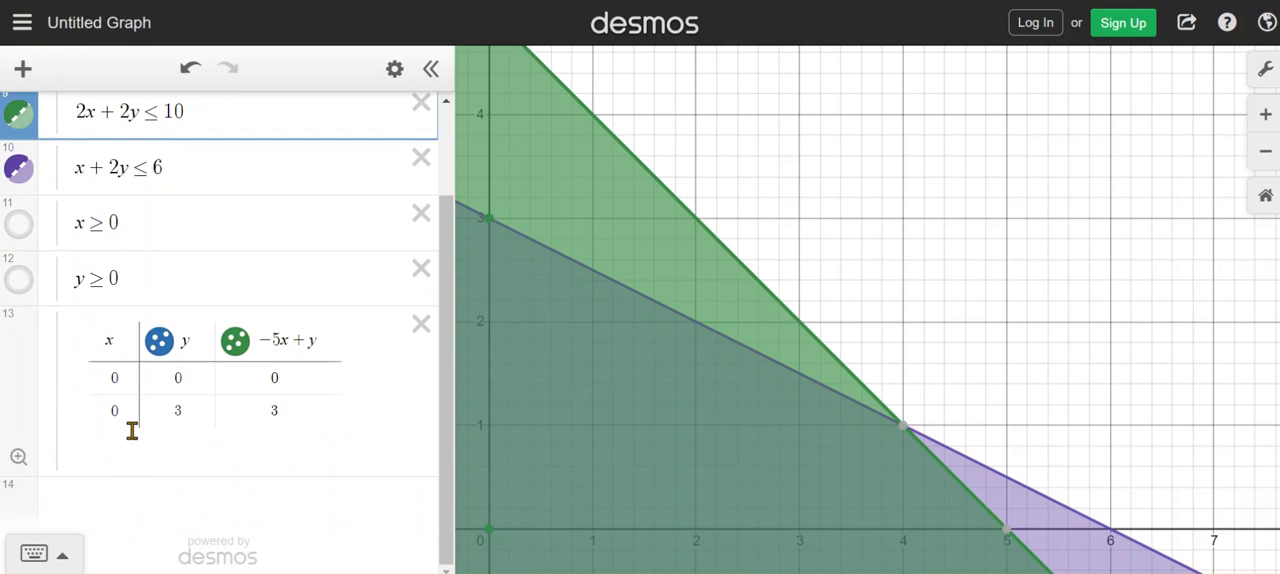
click(128, 427)
click(129, 434)
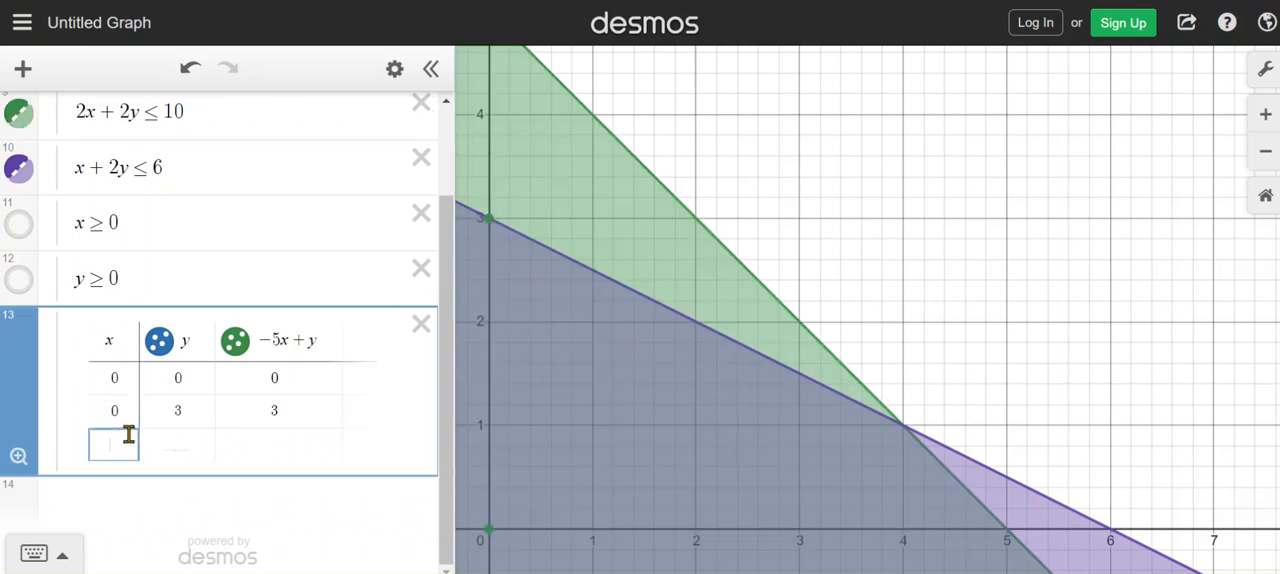
text(4)
click(166, 443)
text(1)
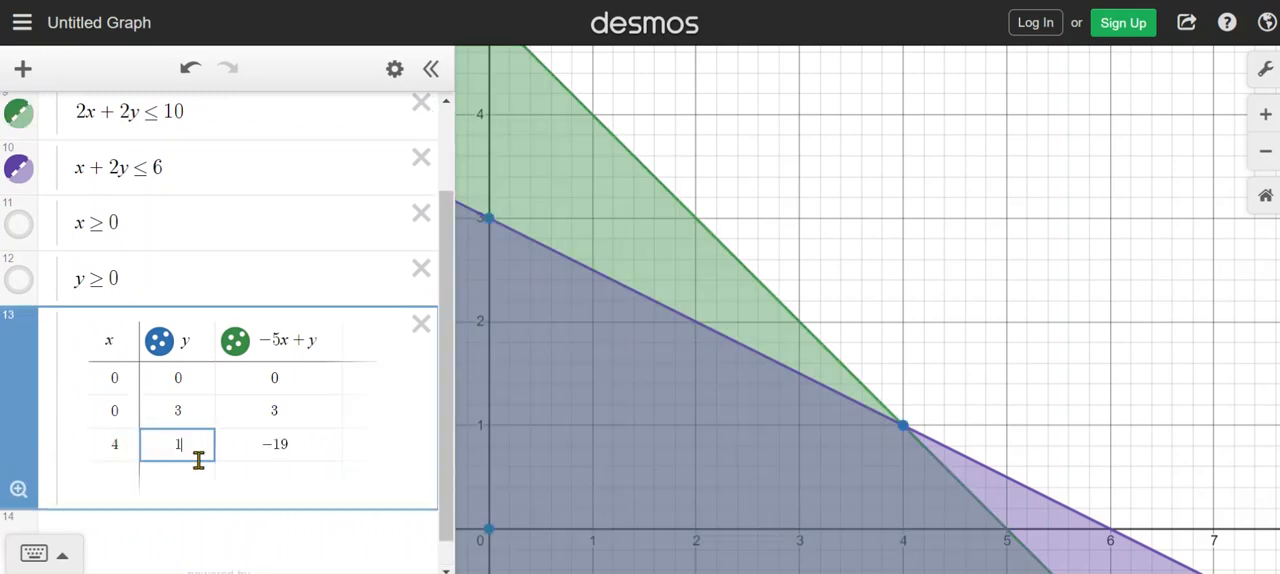
Add the corner point where 2x + 2y ≤ 10 meets the x-axis to the Example 2 table, with x = 5 and y = 0
scroll(985, 355, down, 1)
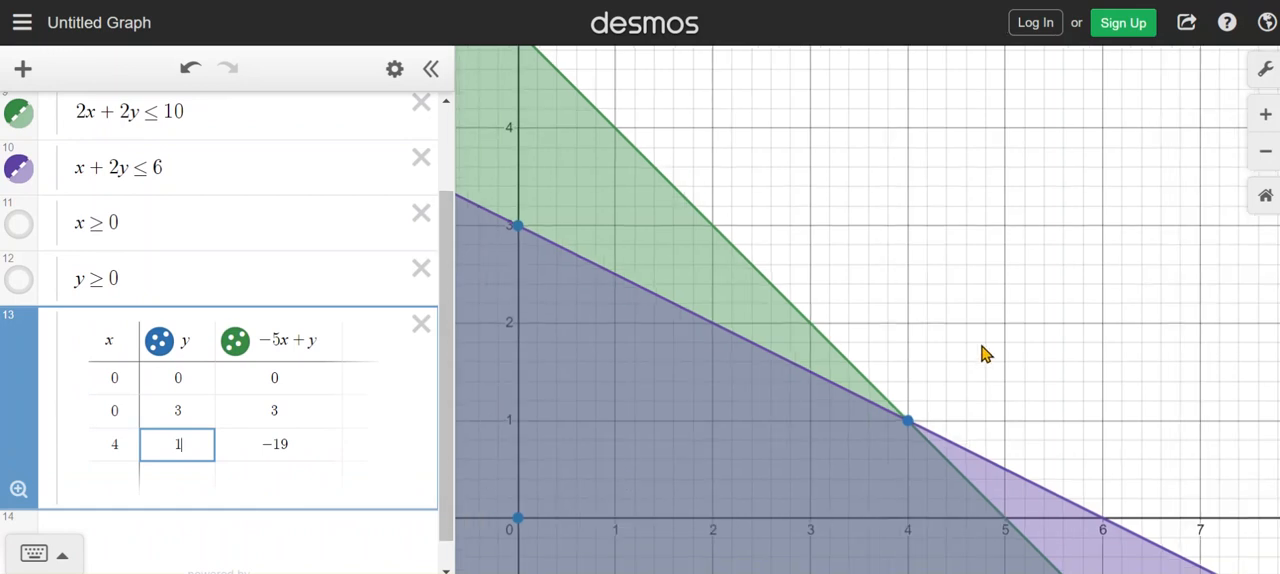
click(1001, 522)
mouse_move(1004, 528)
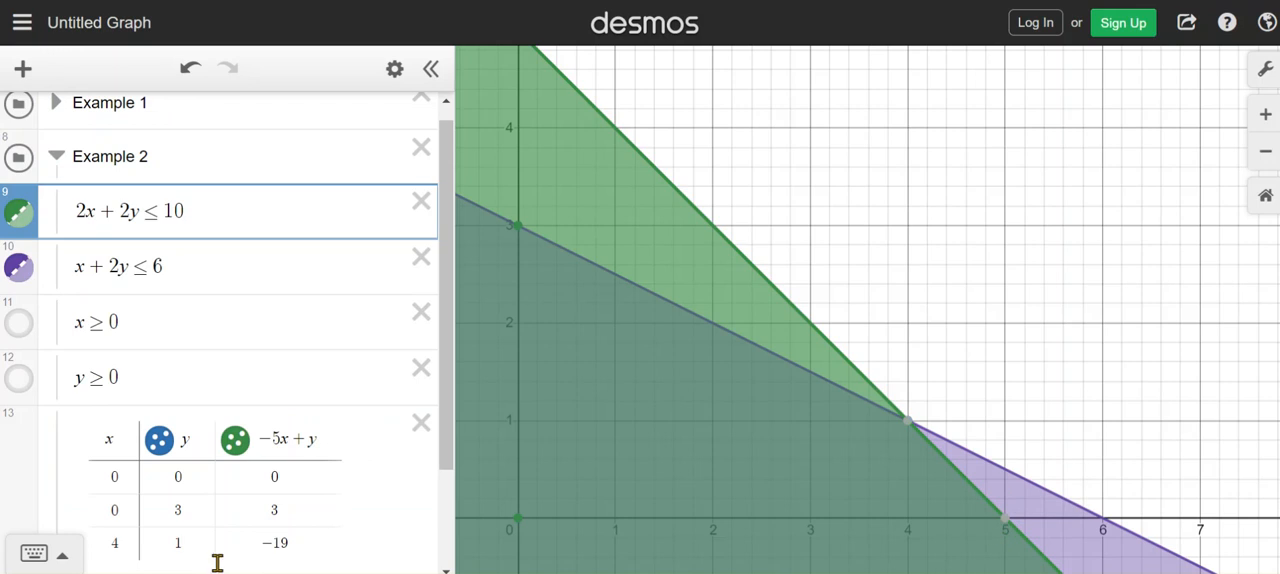
scroll(180, 540, down, 2)
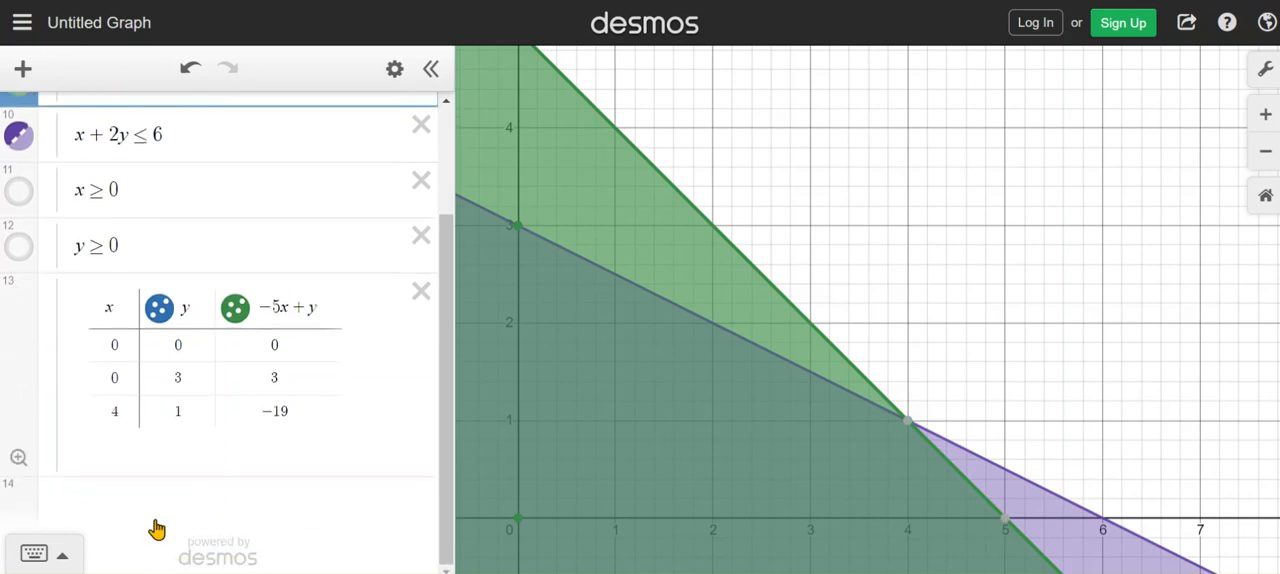
click(123, 420)
click(129, 432)
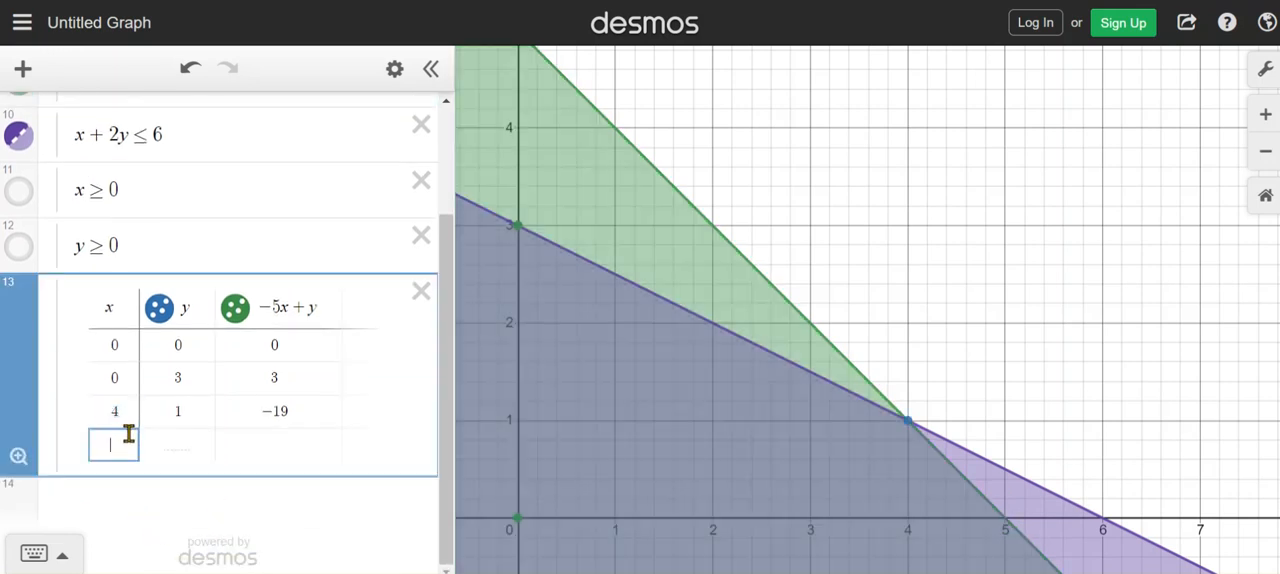
text(5)
click(177, 441)
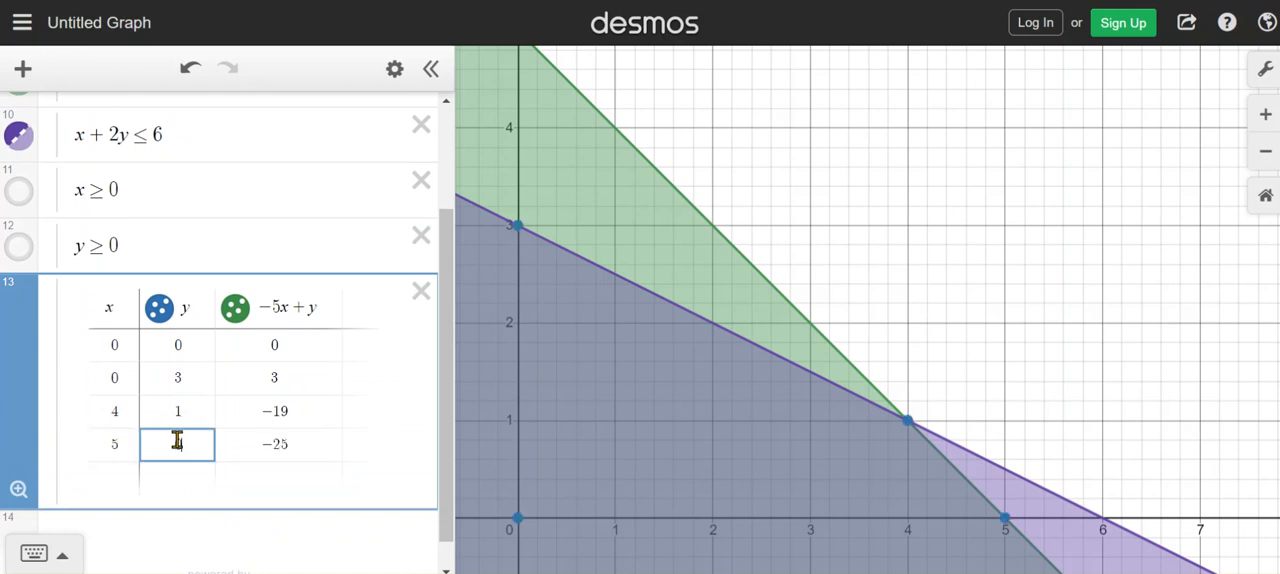